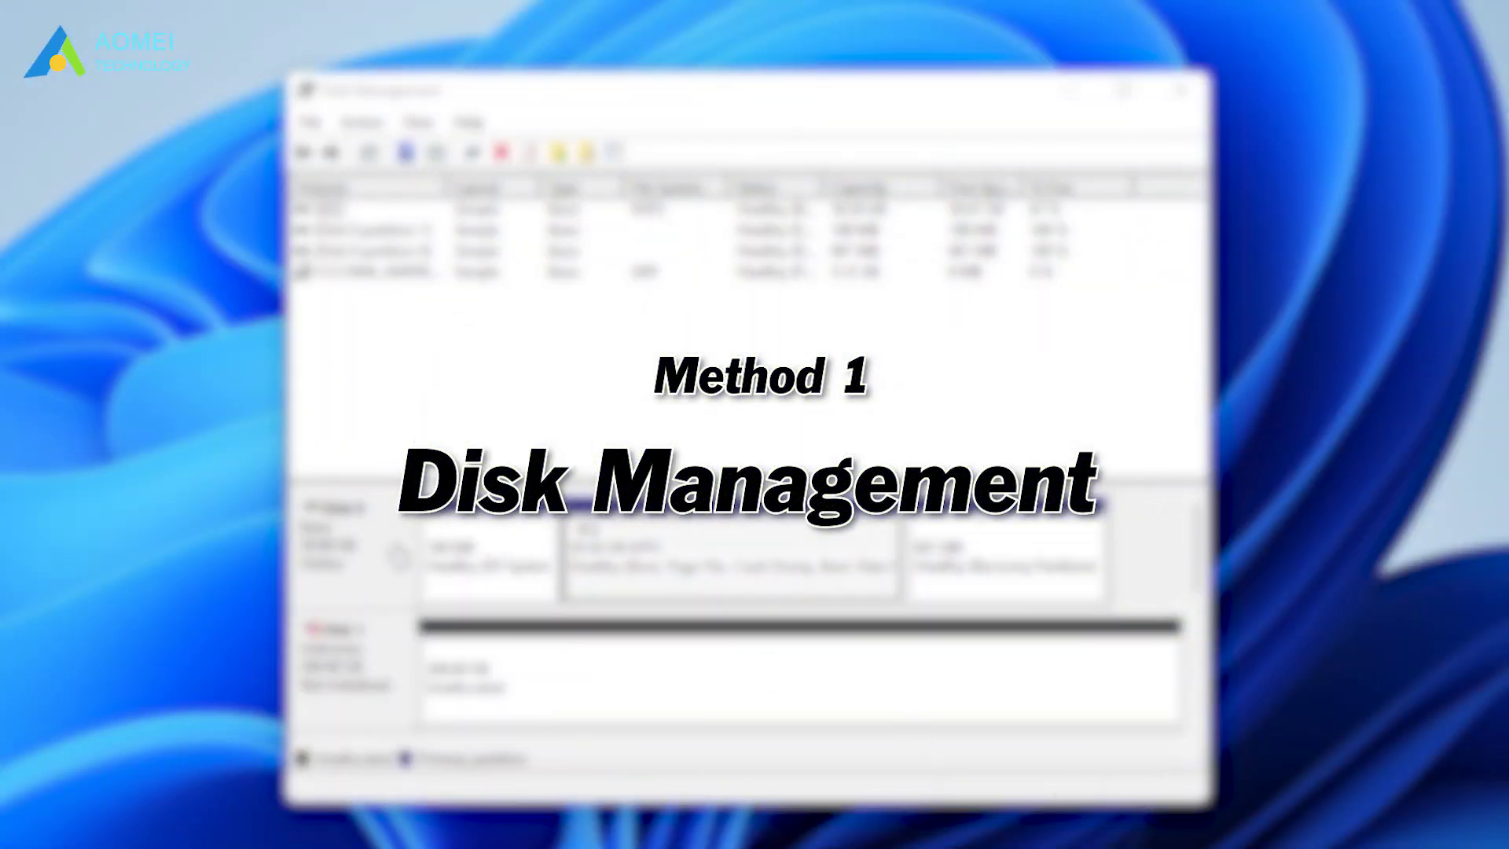
- Browse the context actions for the C: partition and Disk 1 without choosing one
{"action": "right_click", "coordinate": [874, 550]}
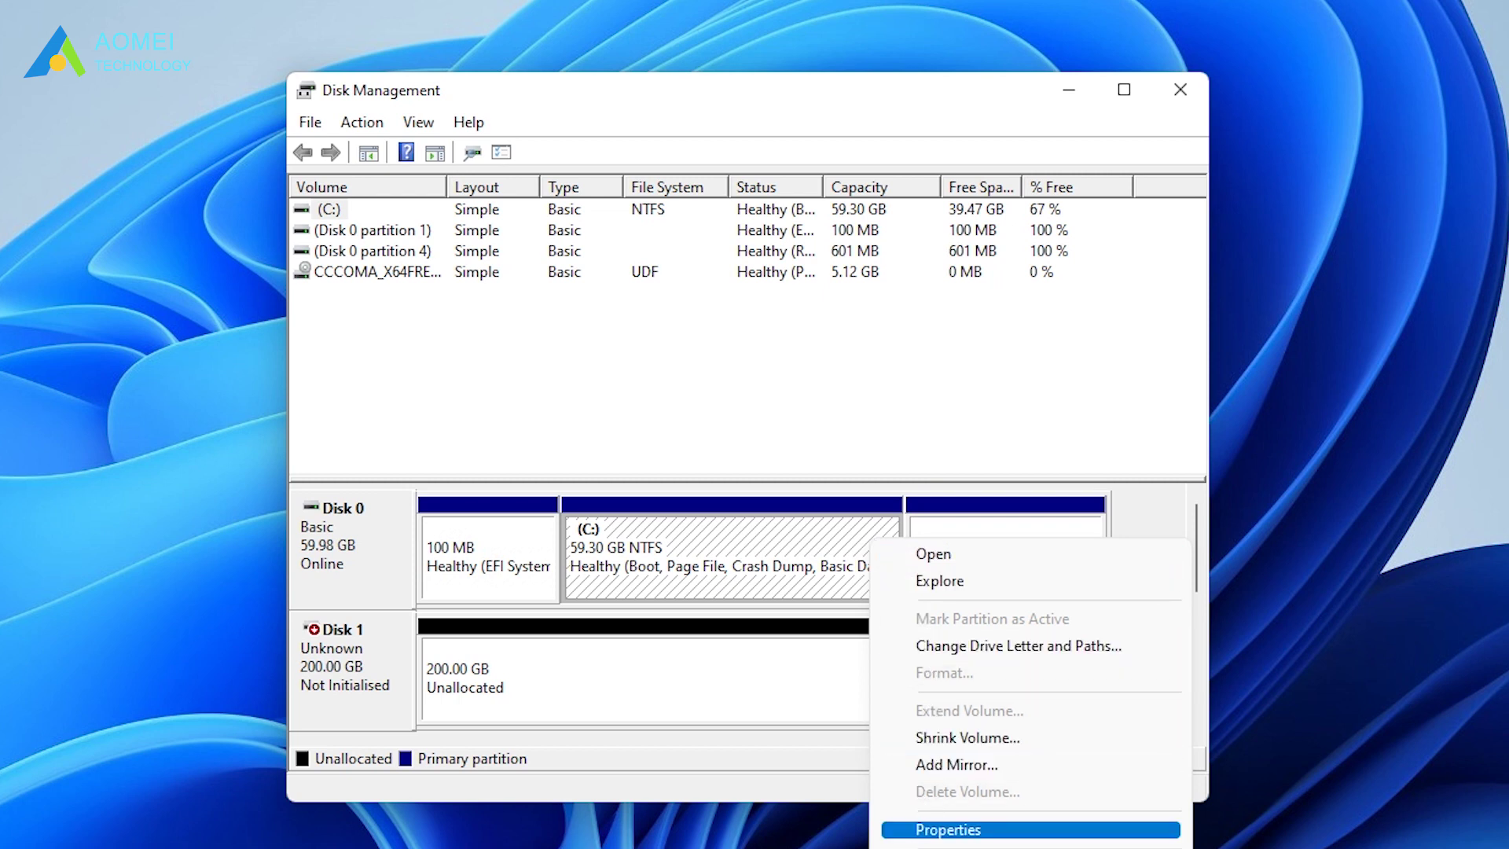
{"action": "left_click", "coordinate": [695, 713]}
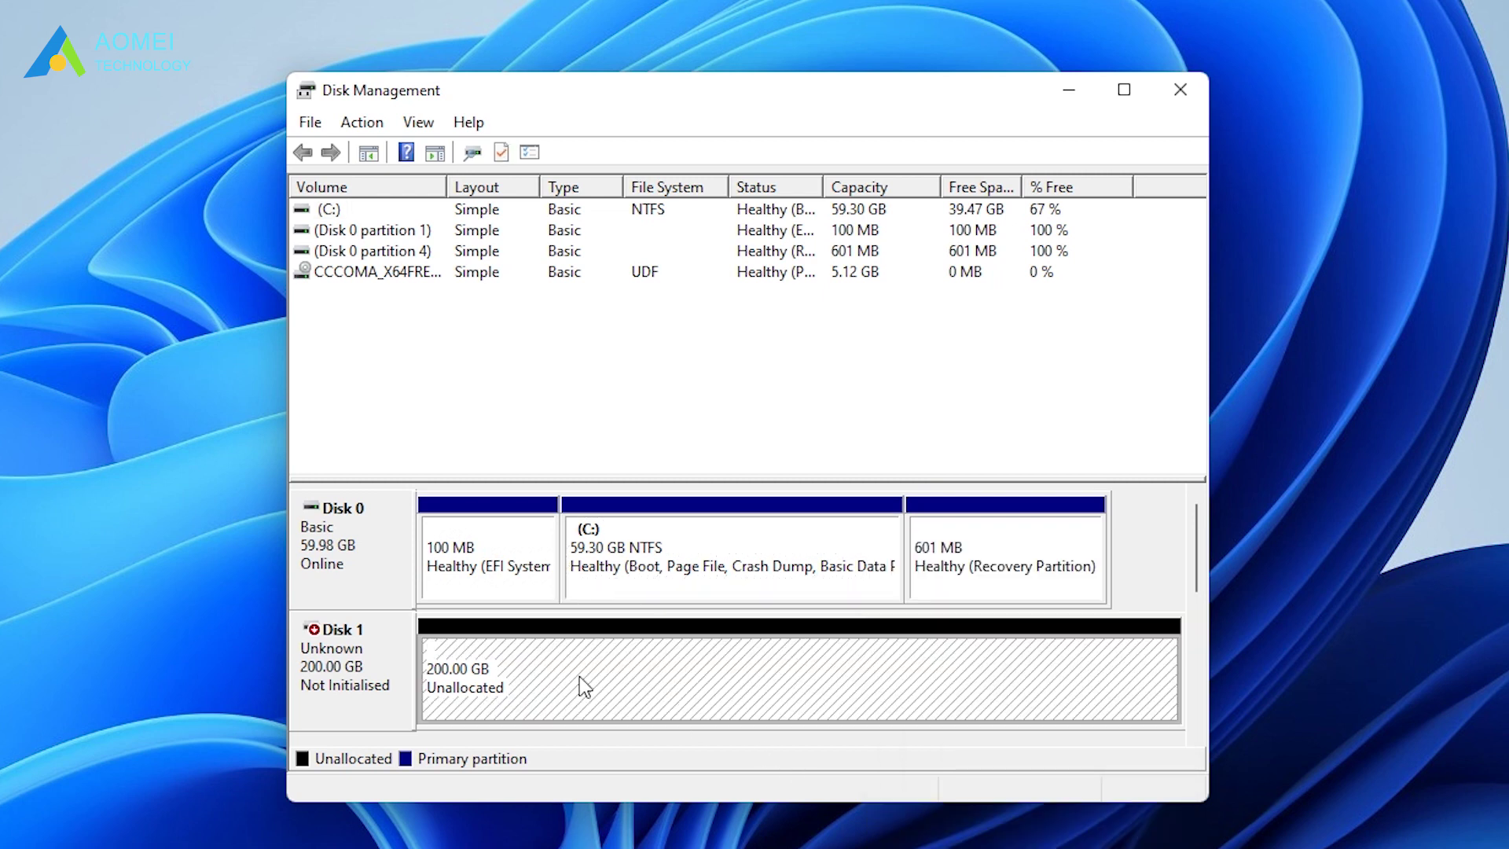
{"action": "right_click", "coordinate": [345, 670]}
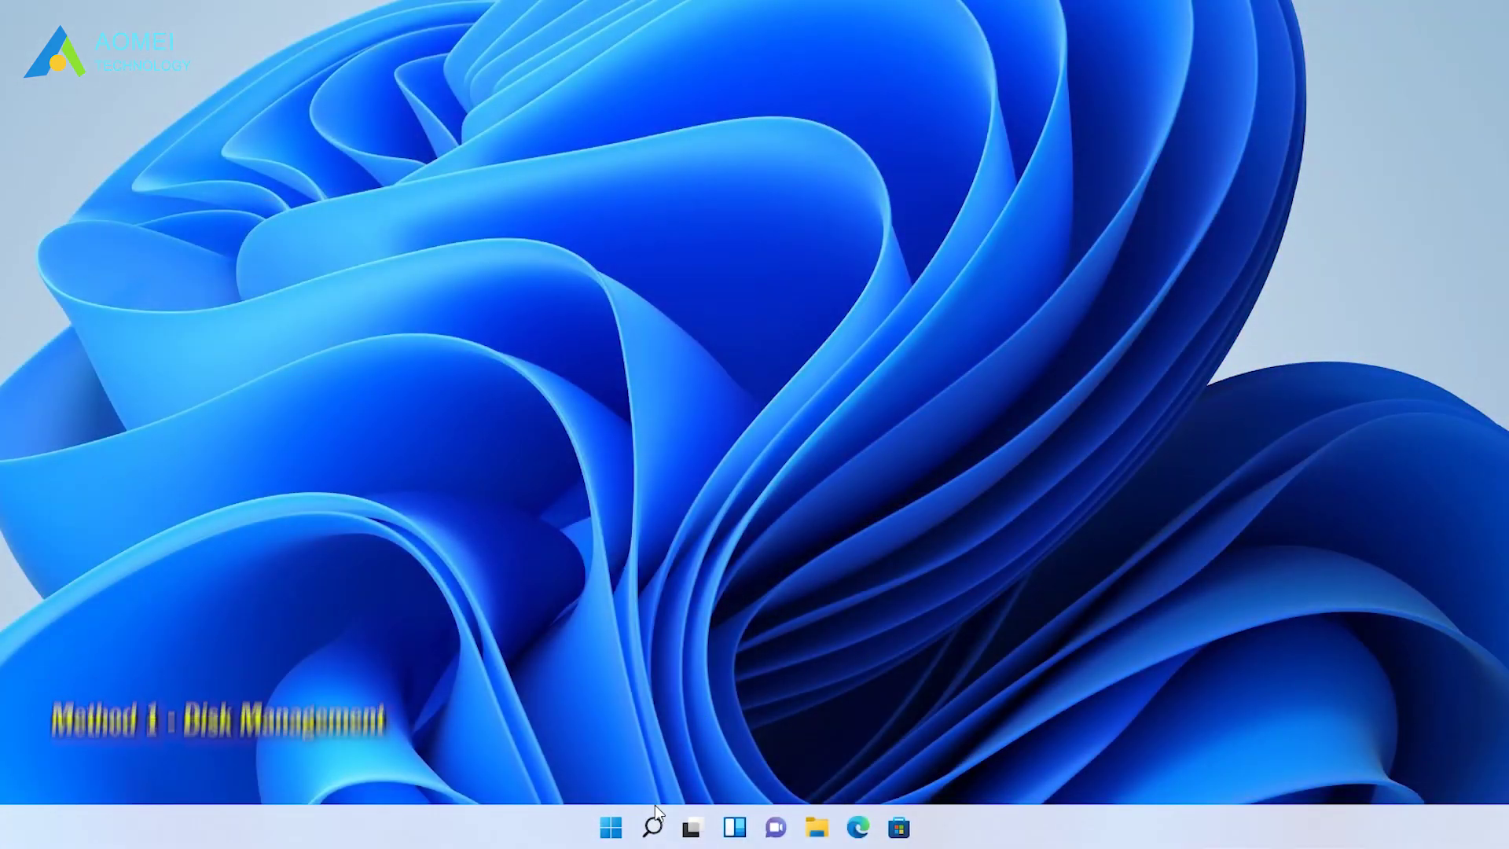
- Launch Disk Management from Windows Search with the query "disk management"
{"action": "left_click", "coordinate": [651, 828]}
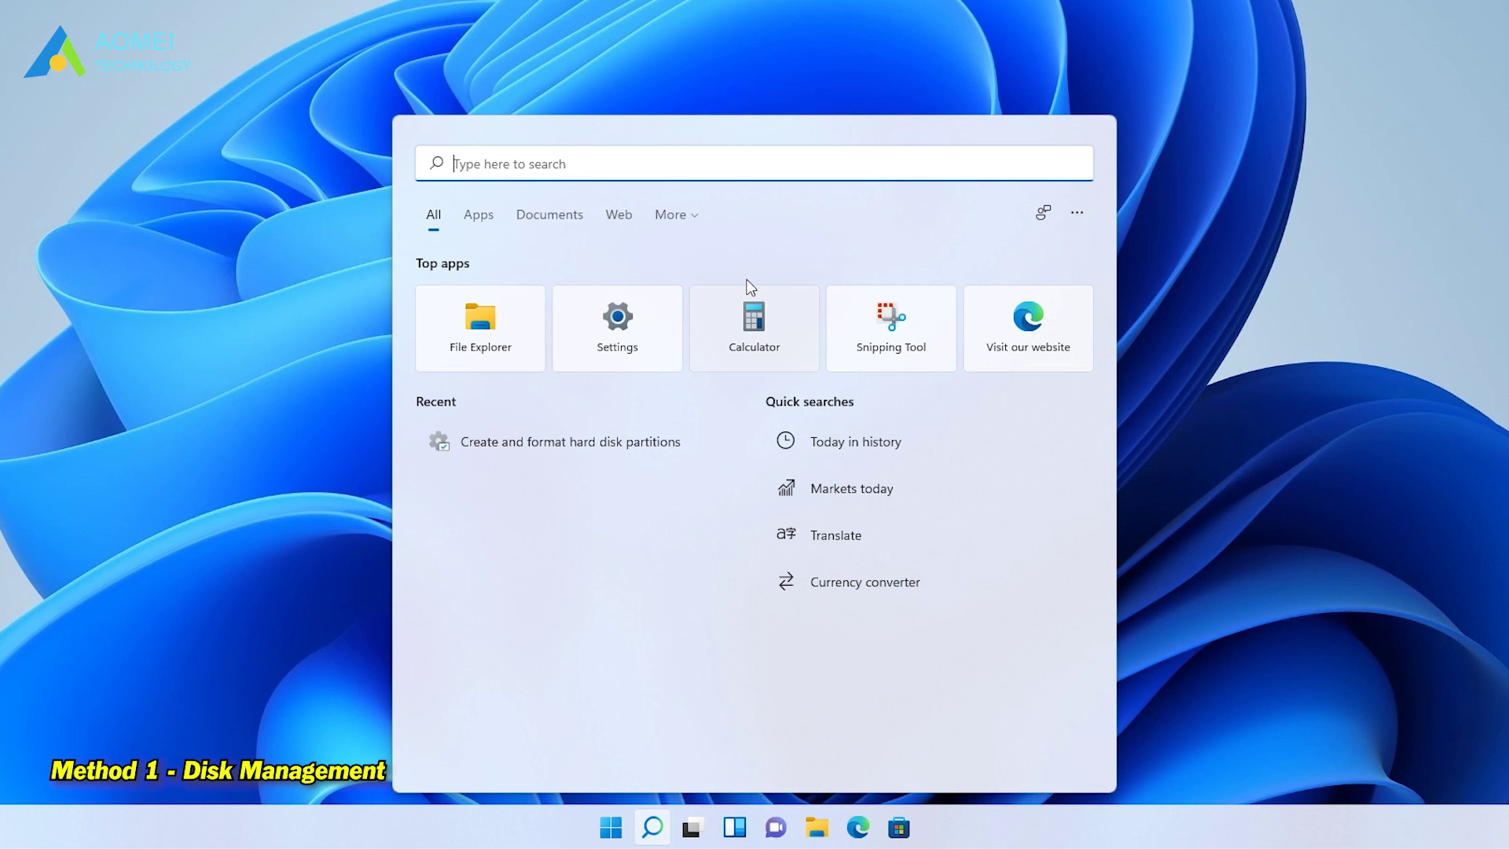
{"action": "type", "text": "disk"}
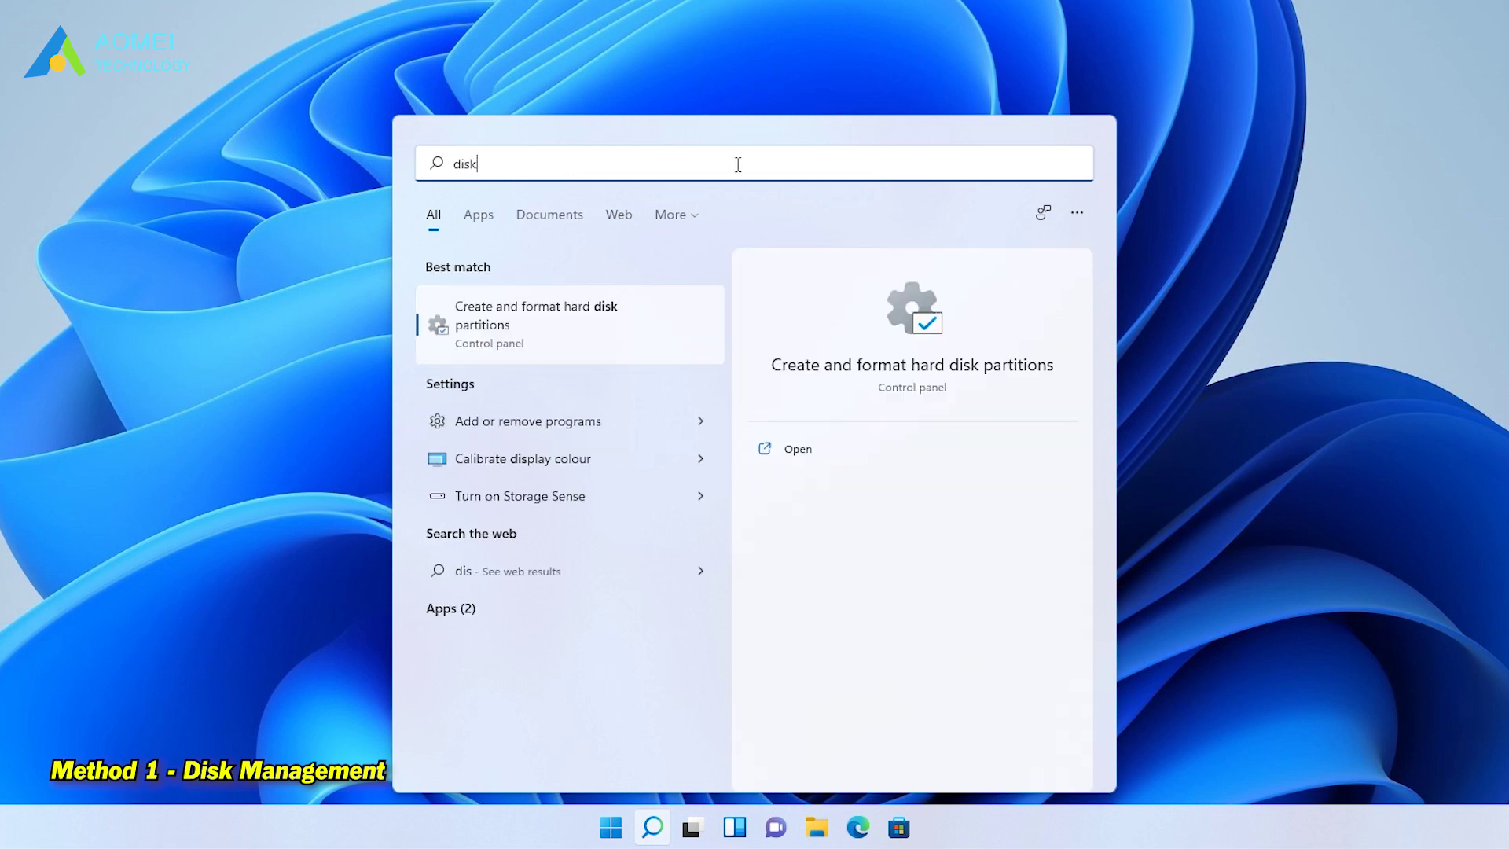
{"action": "type", "text": " management"}
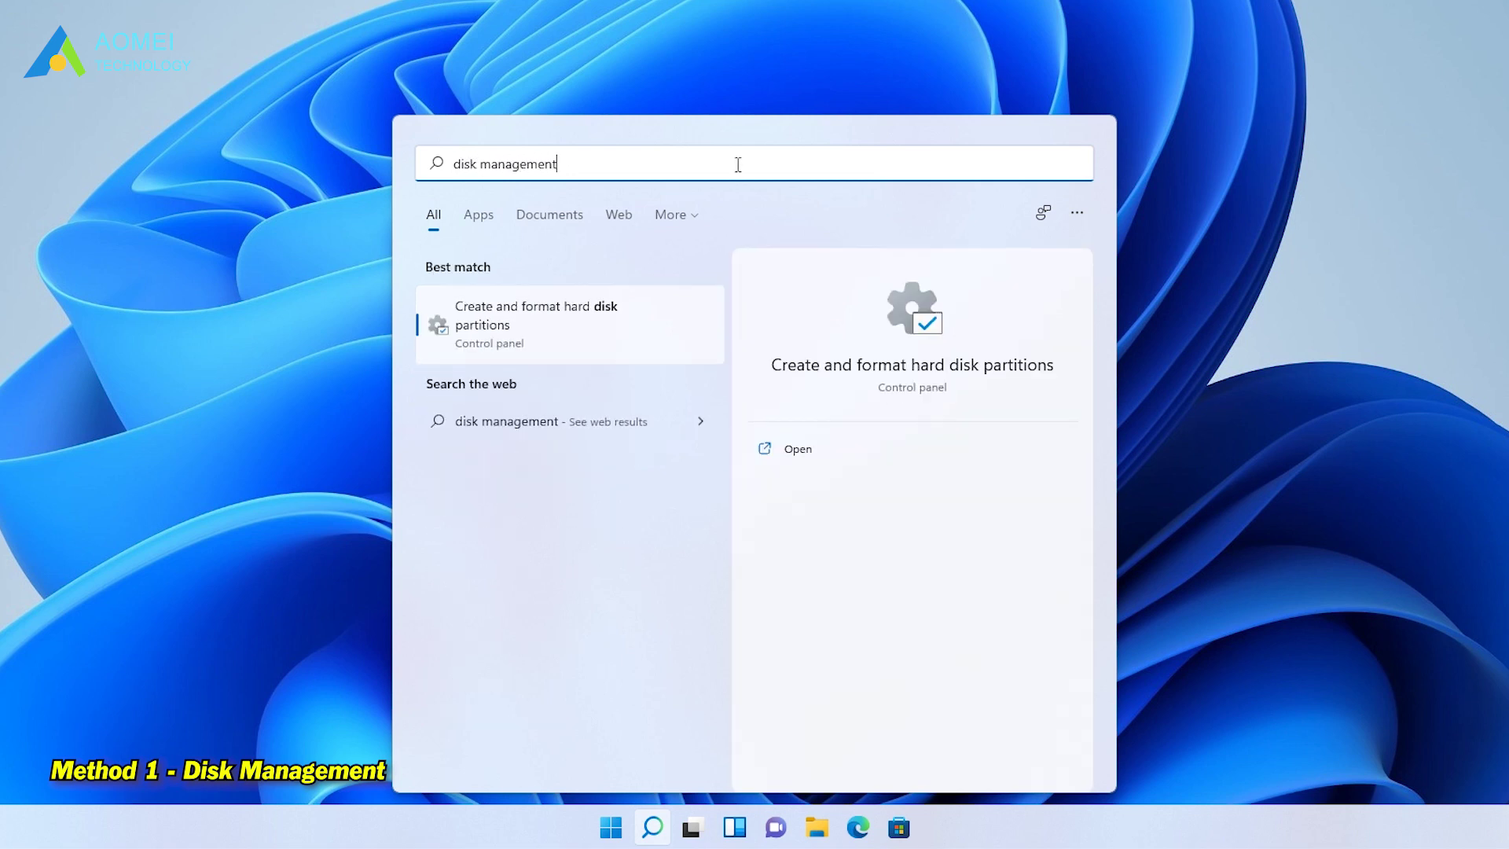
{"action": "key", "text": "Return"}
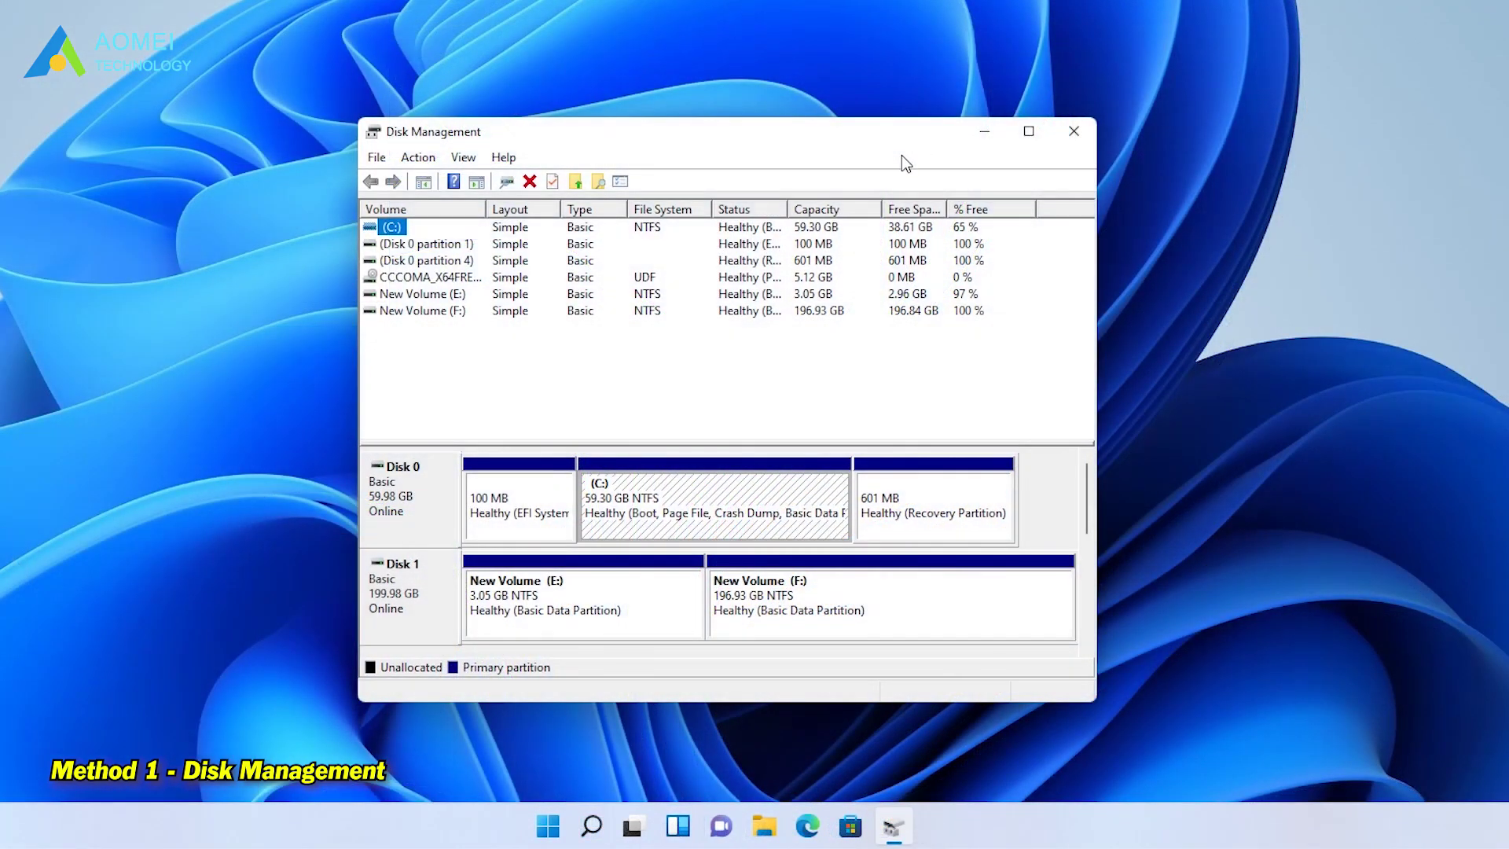
- Quick-format New Volume (E:) as FAT32 via its Format dialog and accept the data-erase warning
{"action": "right_click", "coordinate": [629, 599]}
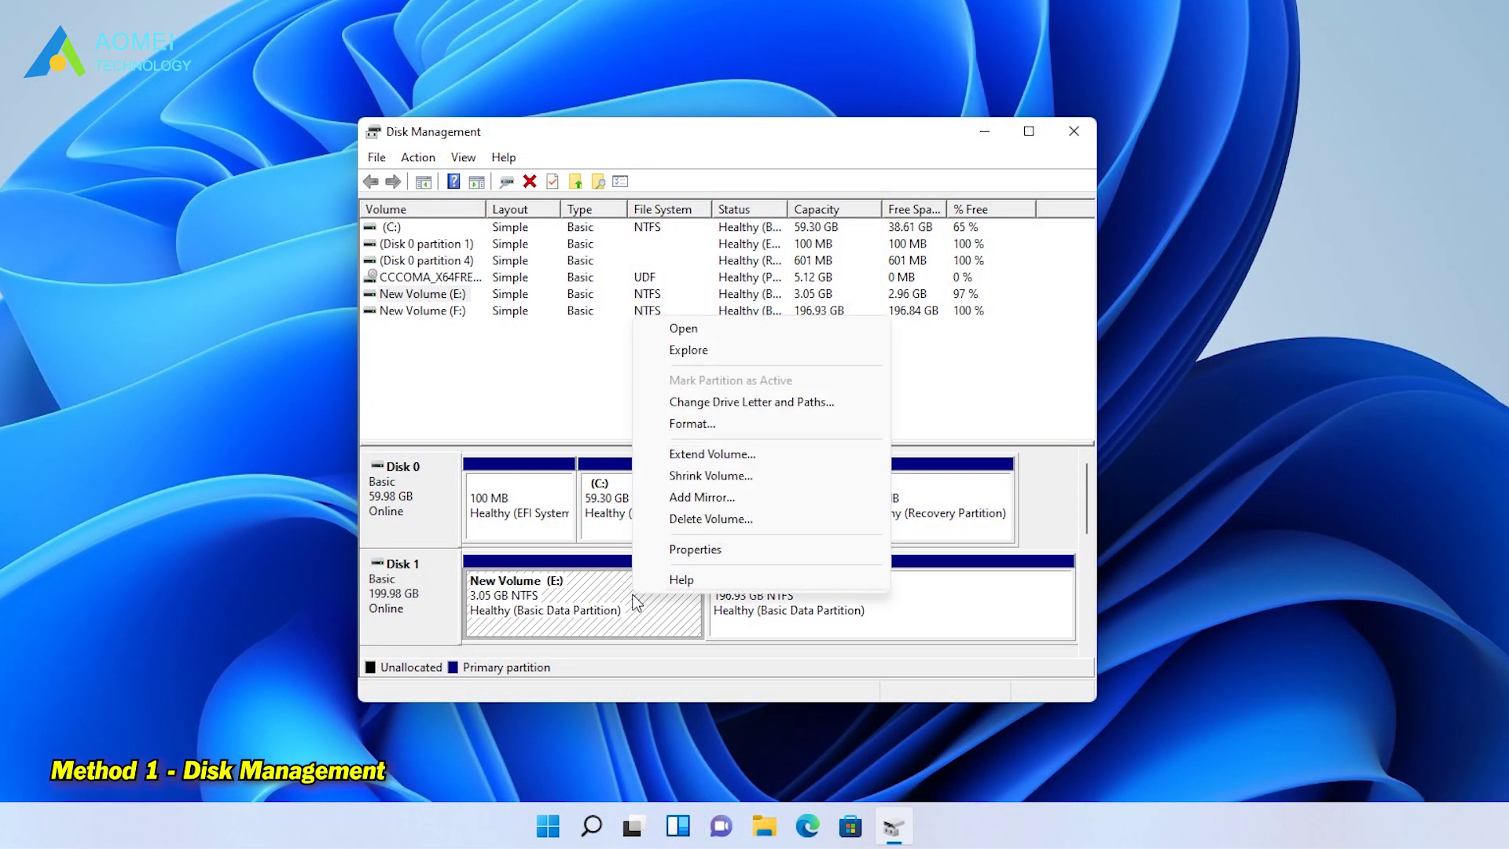
{"action": "left_click", "coordinate": [754, 427]}
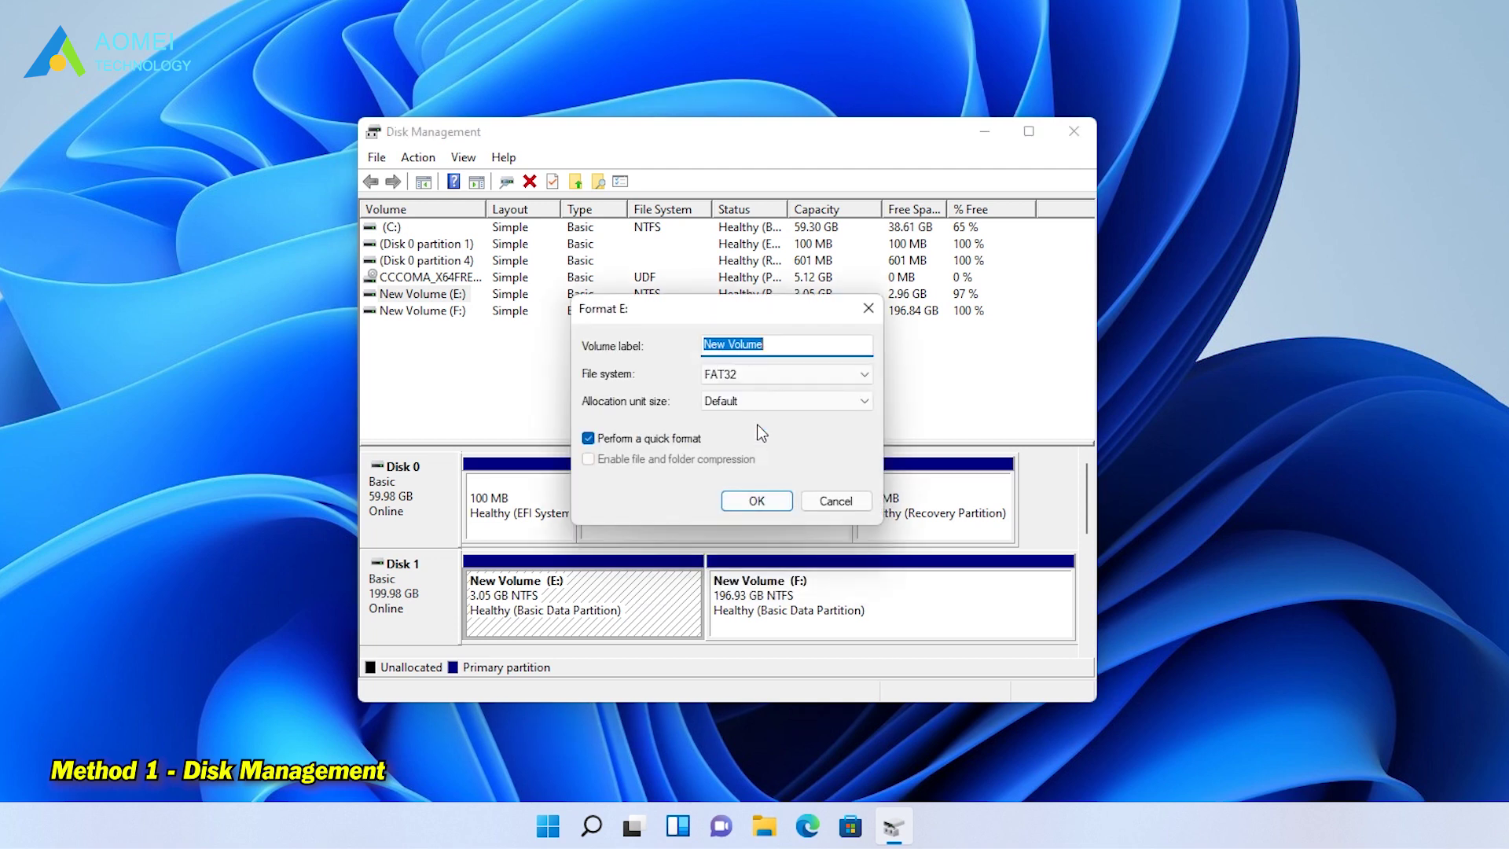
{"action": "left_click", "coordinate": [865, 374]}
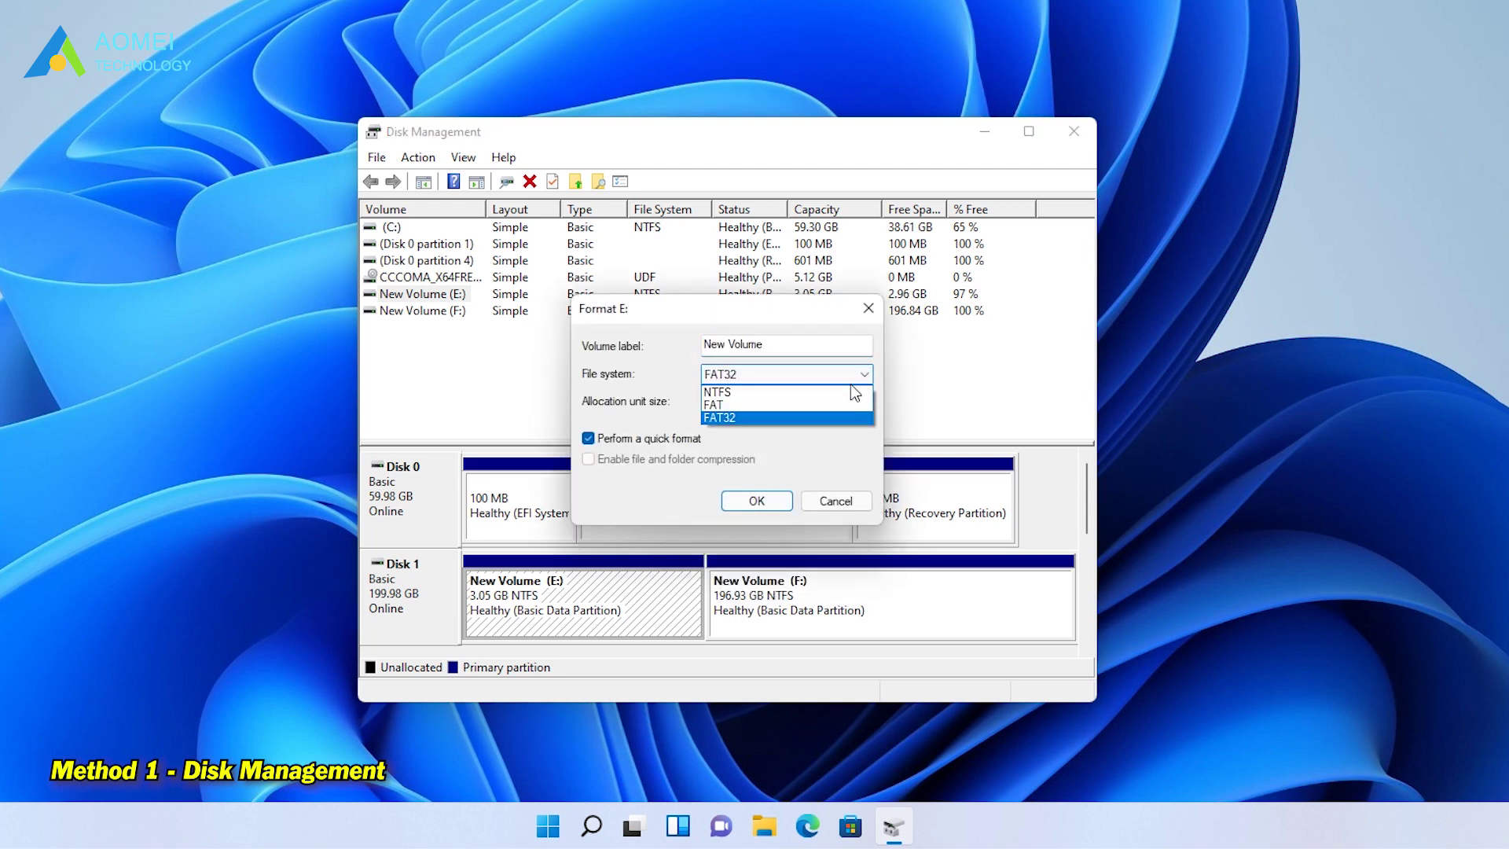
{"action": "left_click", "coordinate": [839, 419]}
{"action": "left_click", "coordinate": [757, 502]}
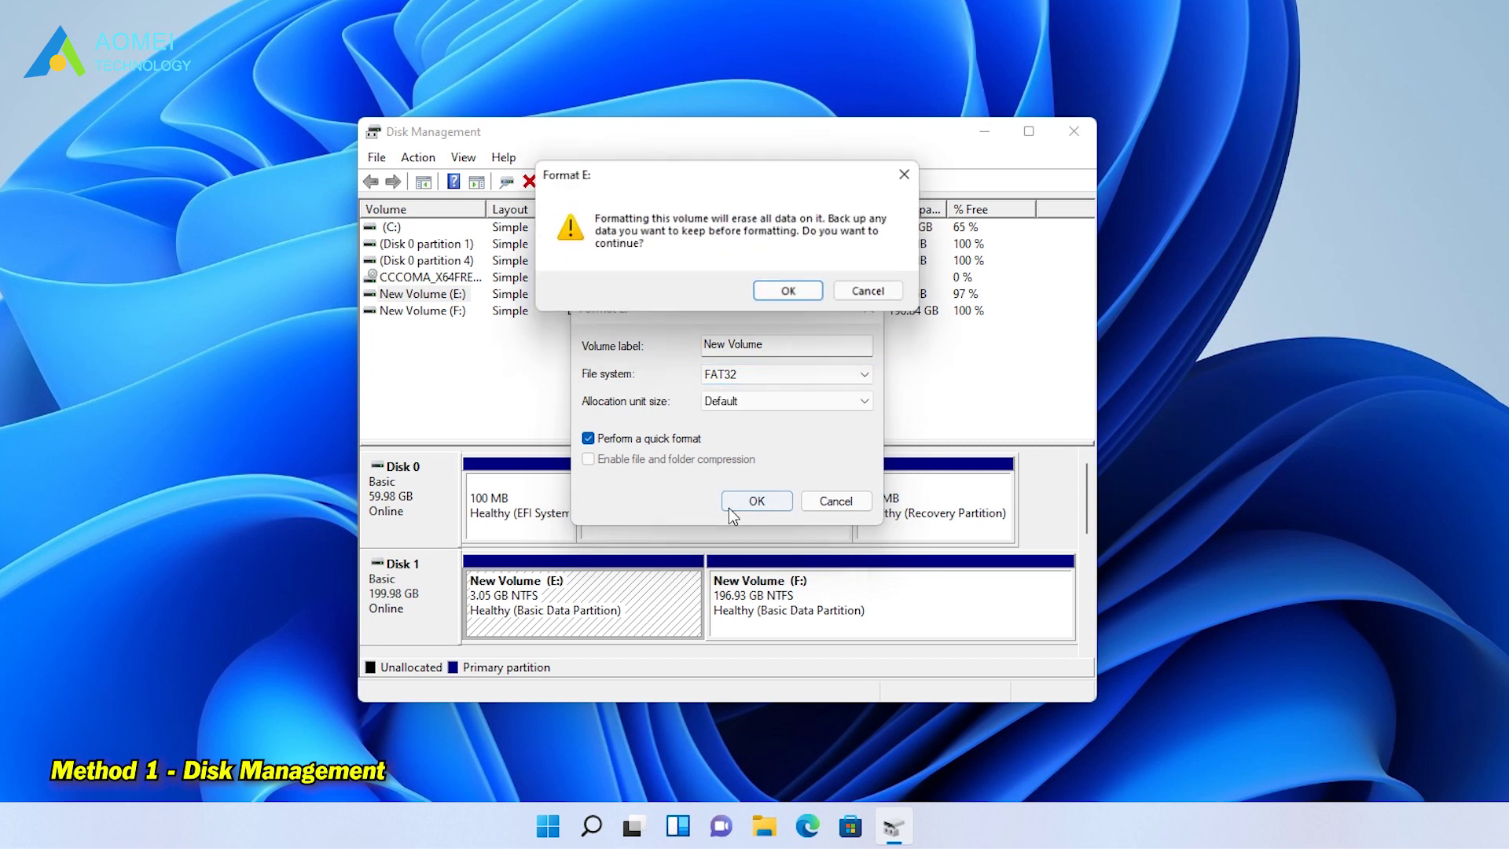
{"action": "left_click", "coordinate": [790, 292]}
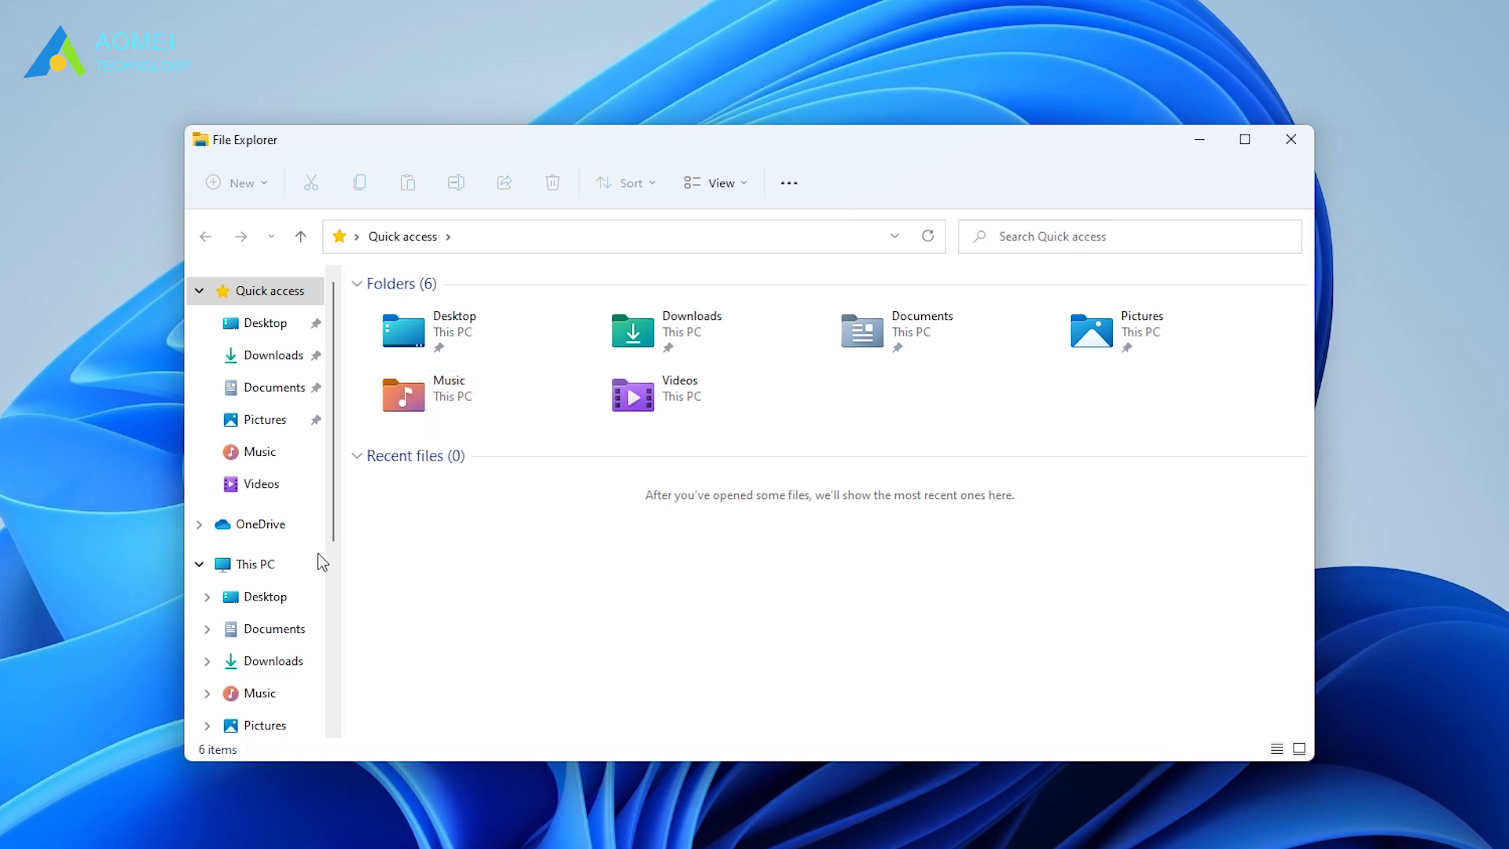
- Reach This PC in File Explorer and bring up the Format window for NEW VOLUME (E:)
{"action": "left_click", "coordinate": [253, 563]}
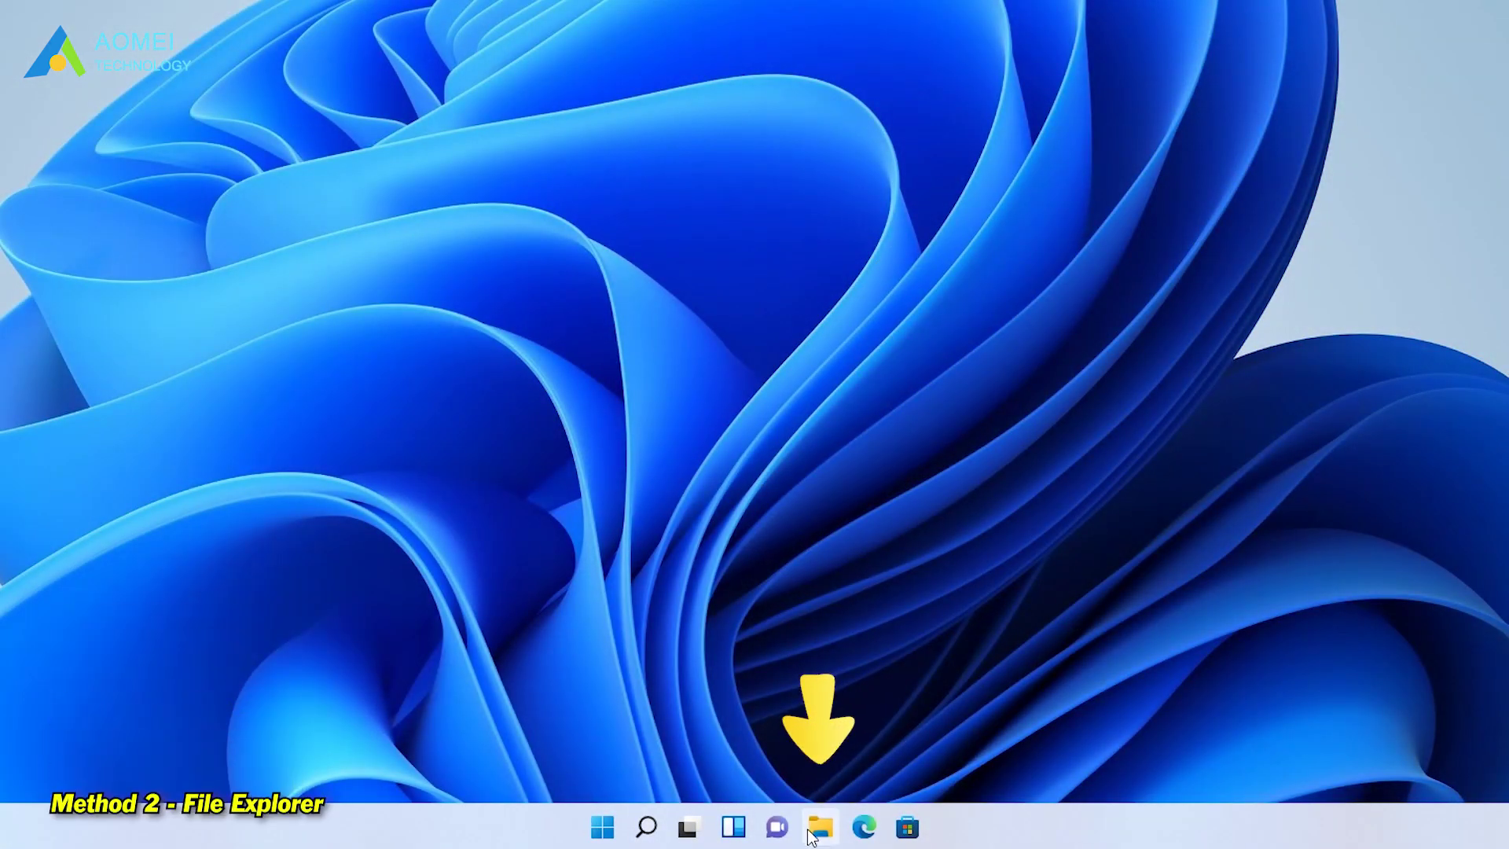
{"action": "left_click", "coordinate": [812, 833]}
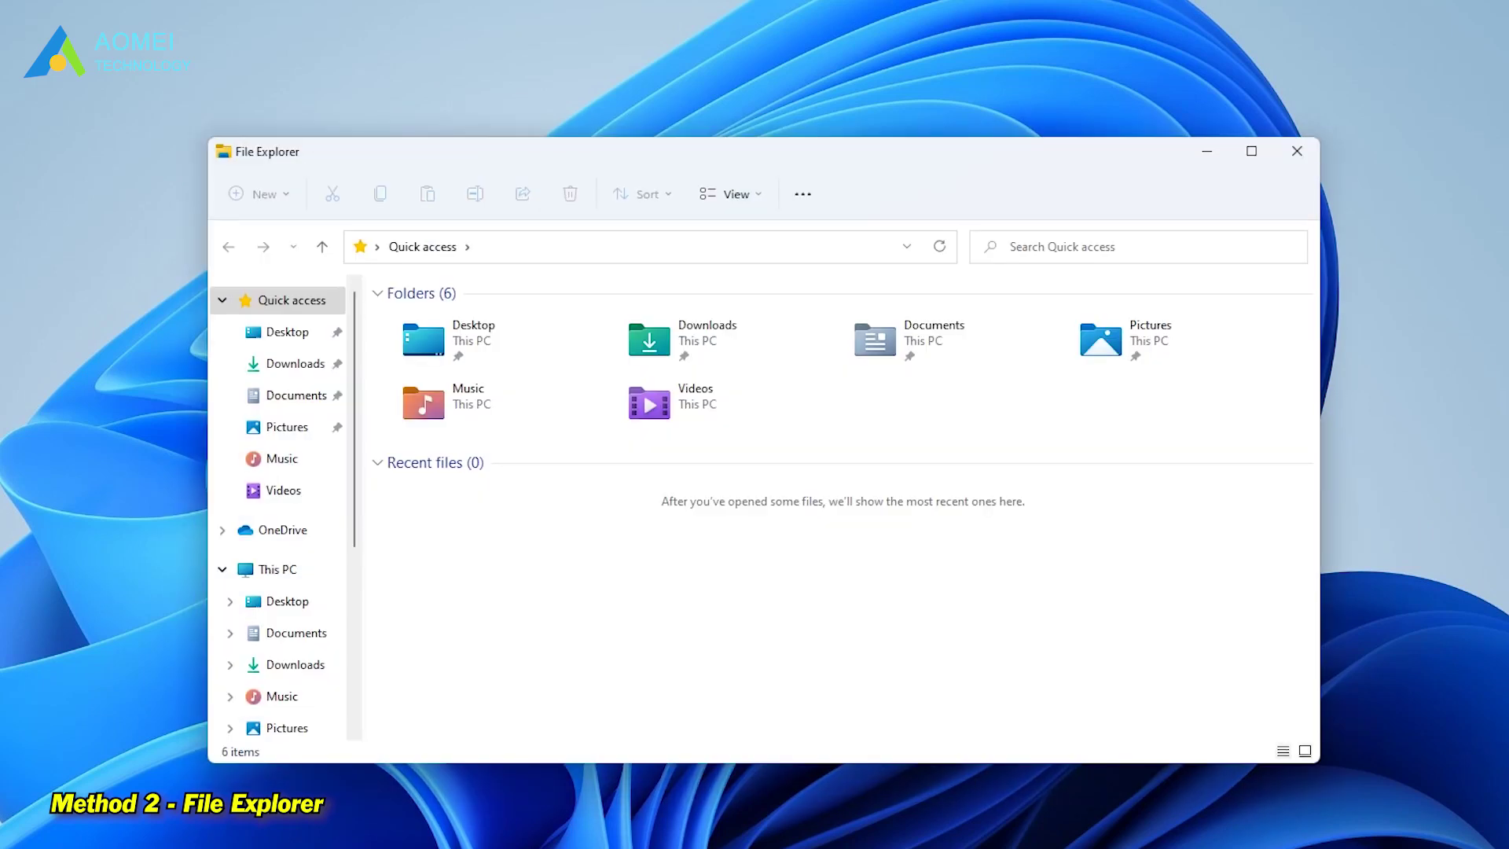
{"action": "left_click", "coordinate": [277, 570]}
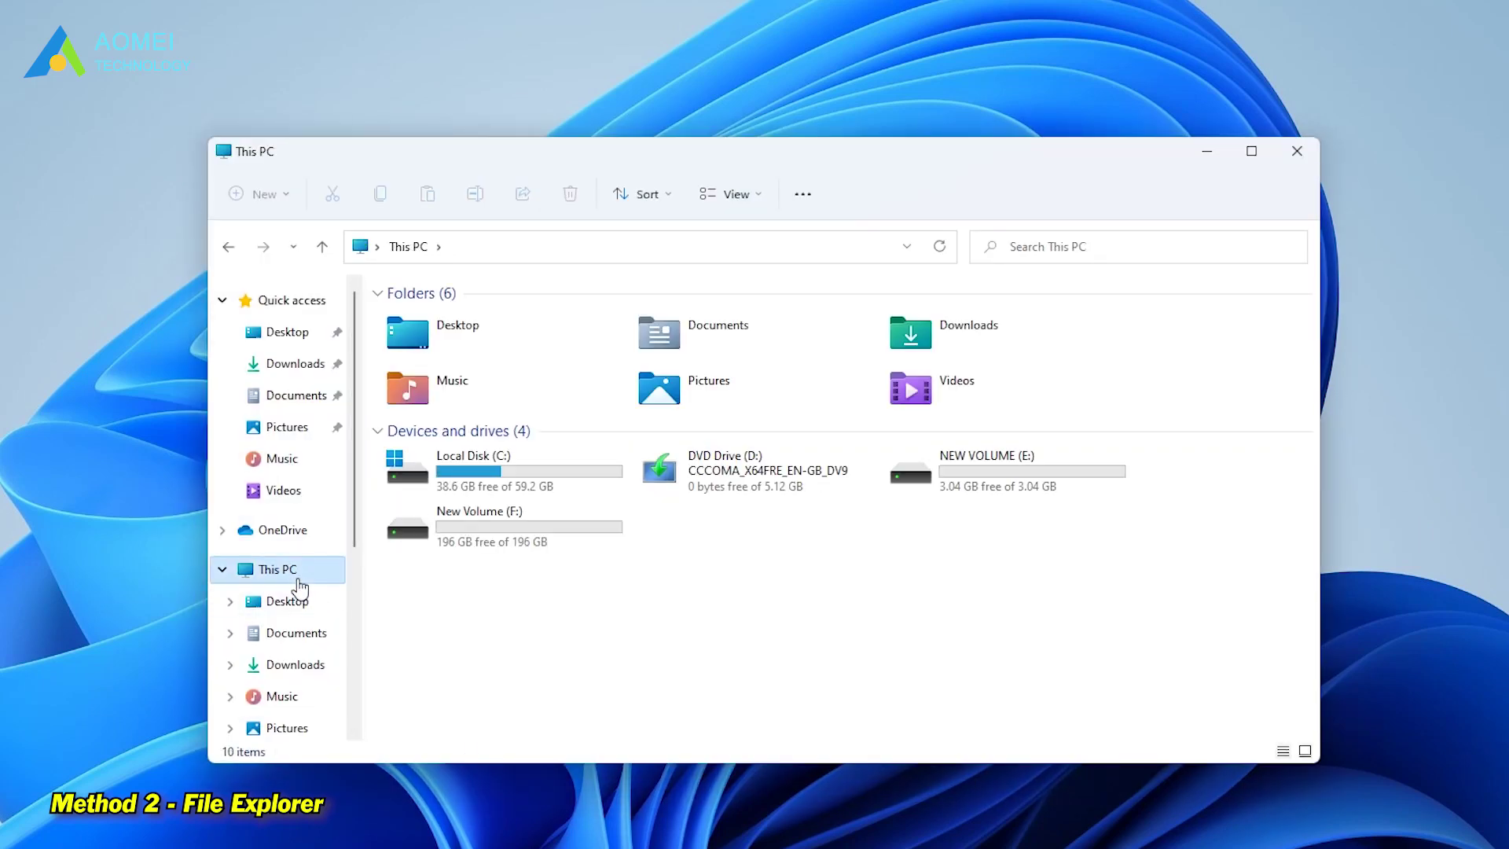
{"action": "right_click", "coordinate": [1030, 466]}
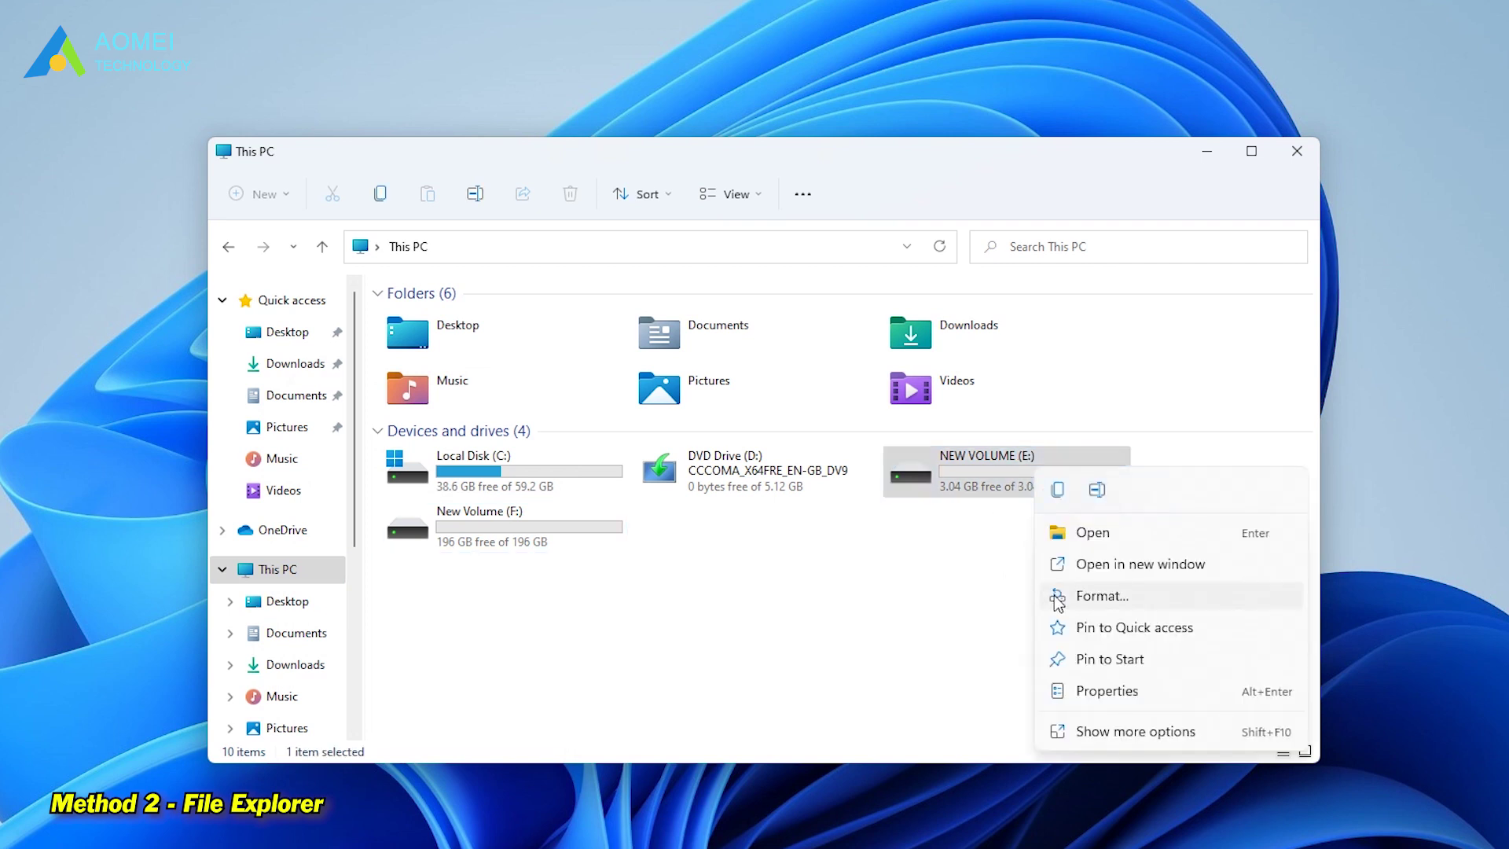
{"action": "left_click", "coordinate": [1155, 596]}
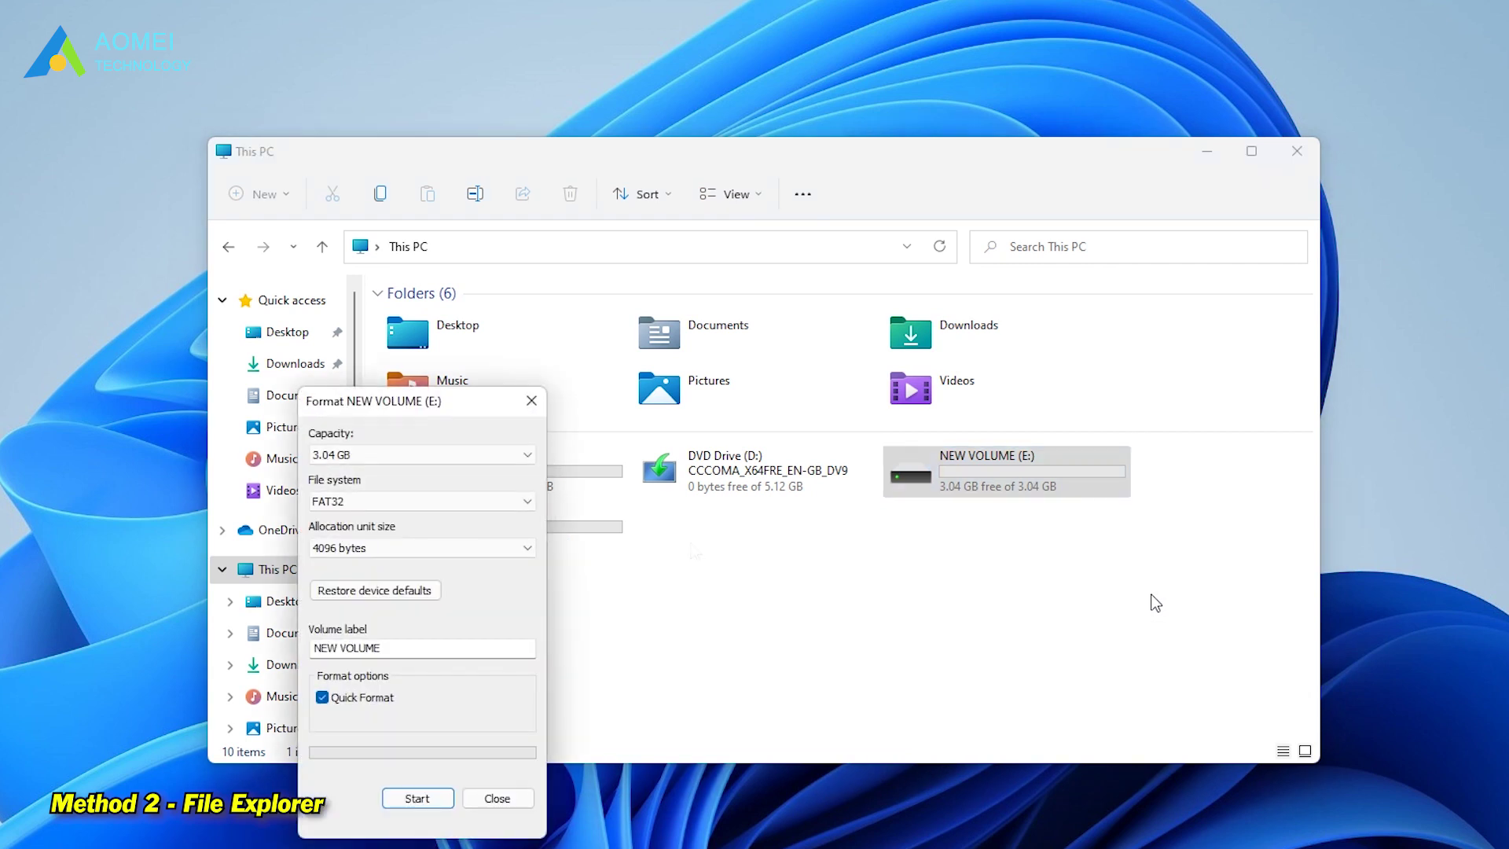
- Run a quick FAT32 format of E:, accepting the erase warning and the completion notice
{"action": "left_click", "coordinate": [526, 502]}
{"action": "left_click", "coordinate": [503, 545]}
{"action": "left_click", "coordinate": [414, 799]}
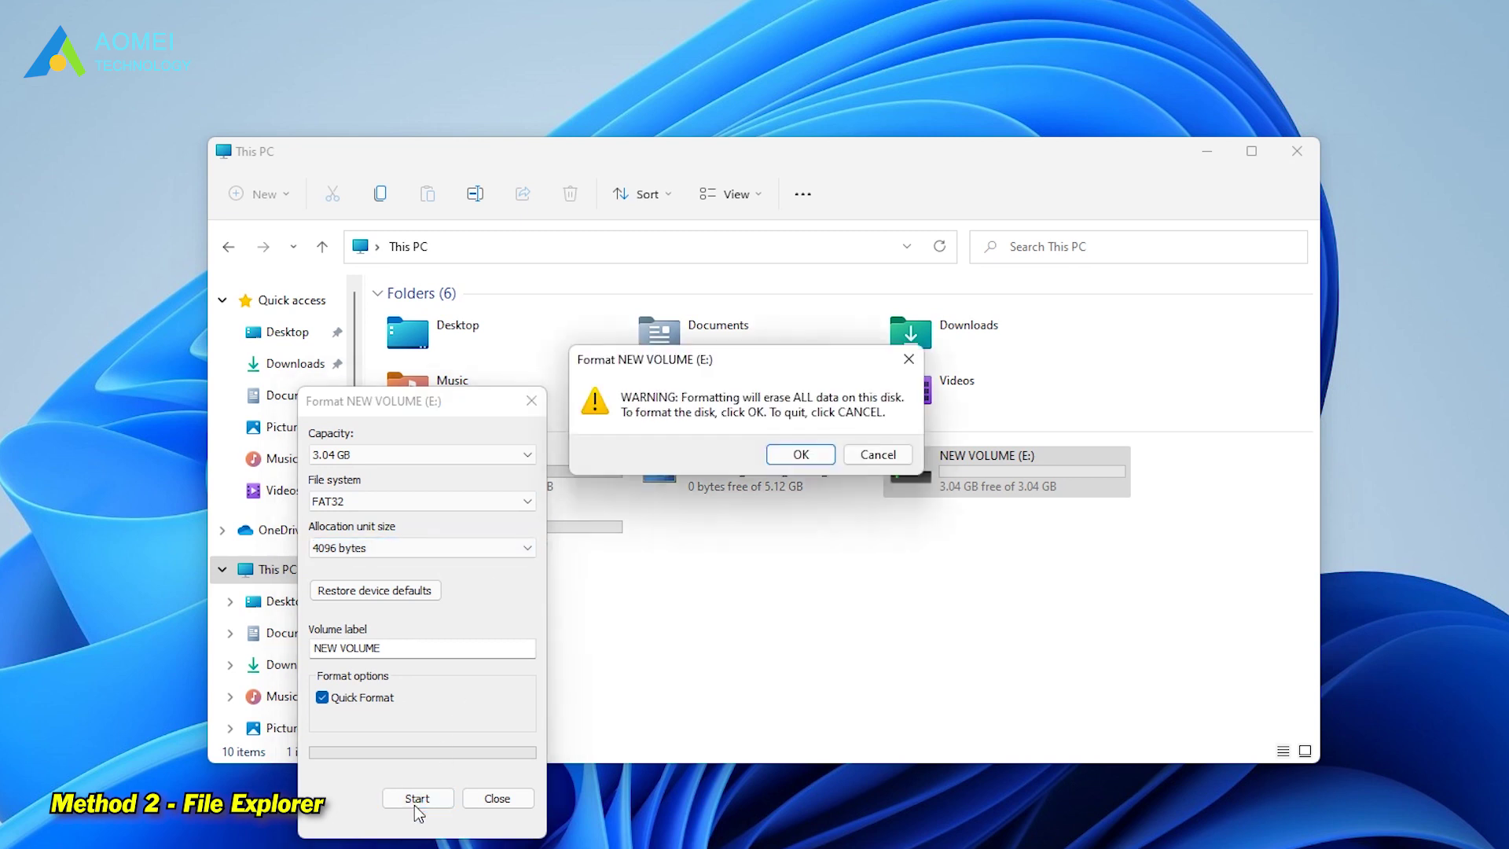
{"action": "left_click", "coordinate": [801, 455]}
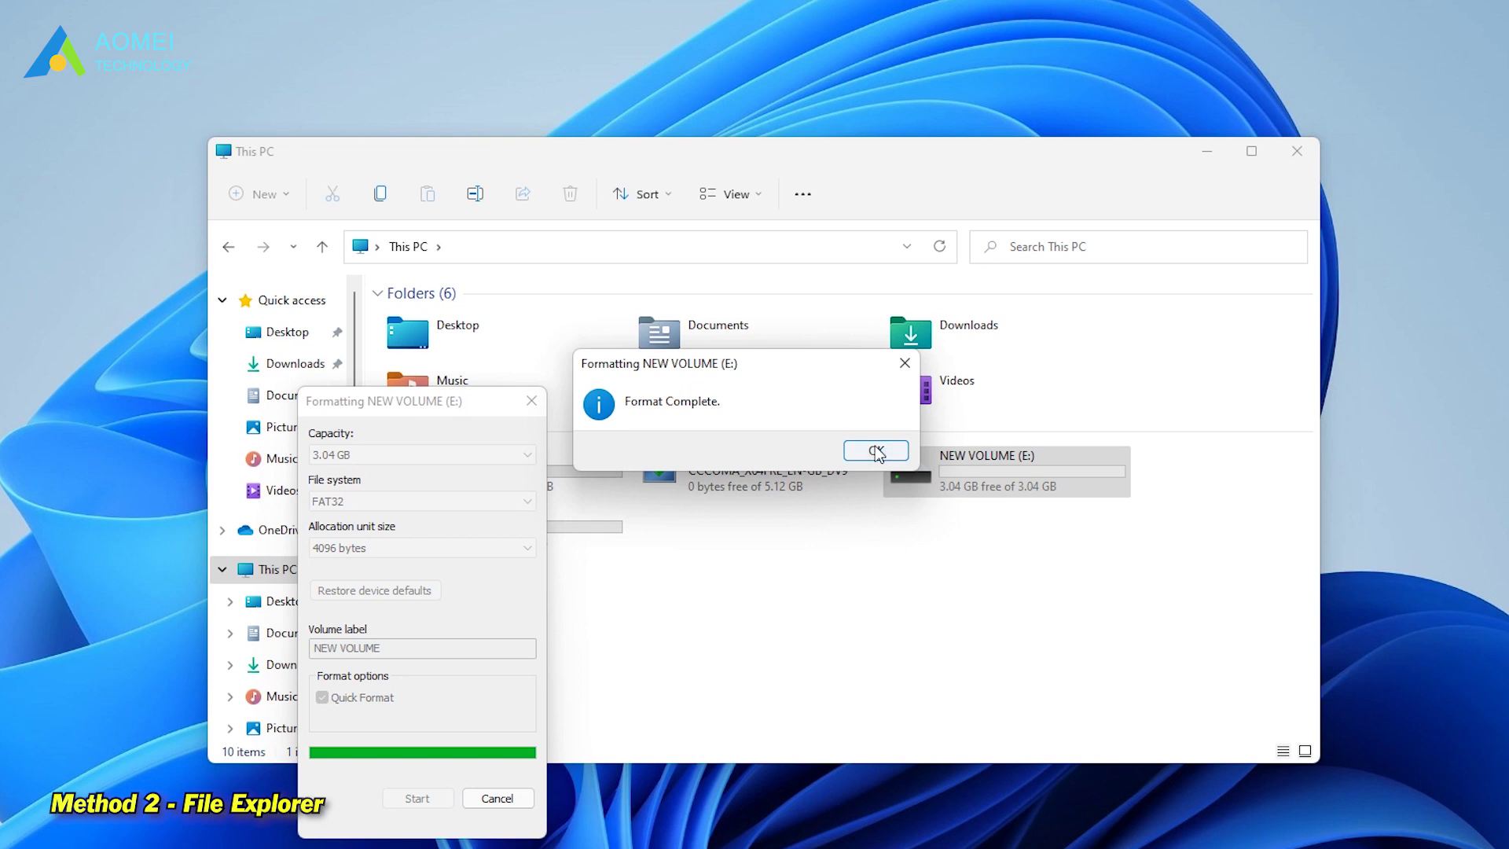
{"action": "left_click", "coordinate": [875, 451]}
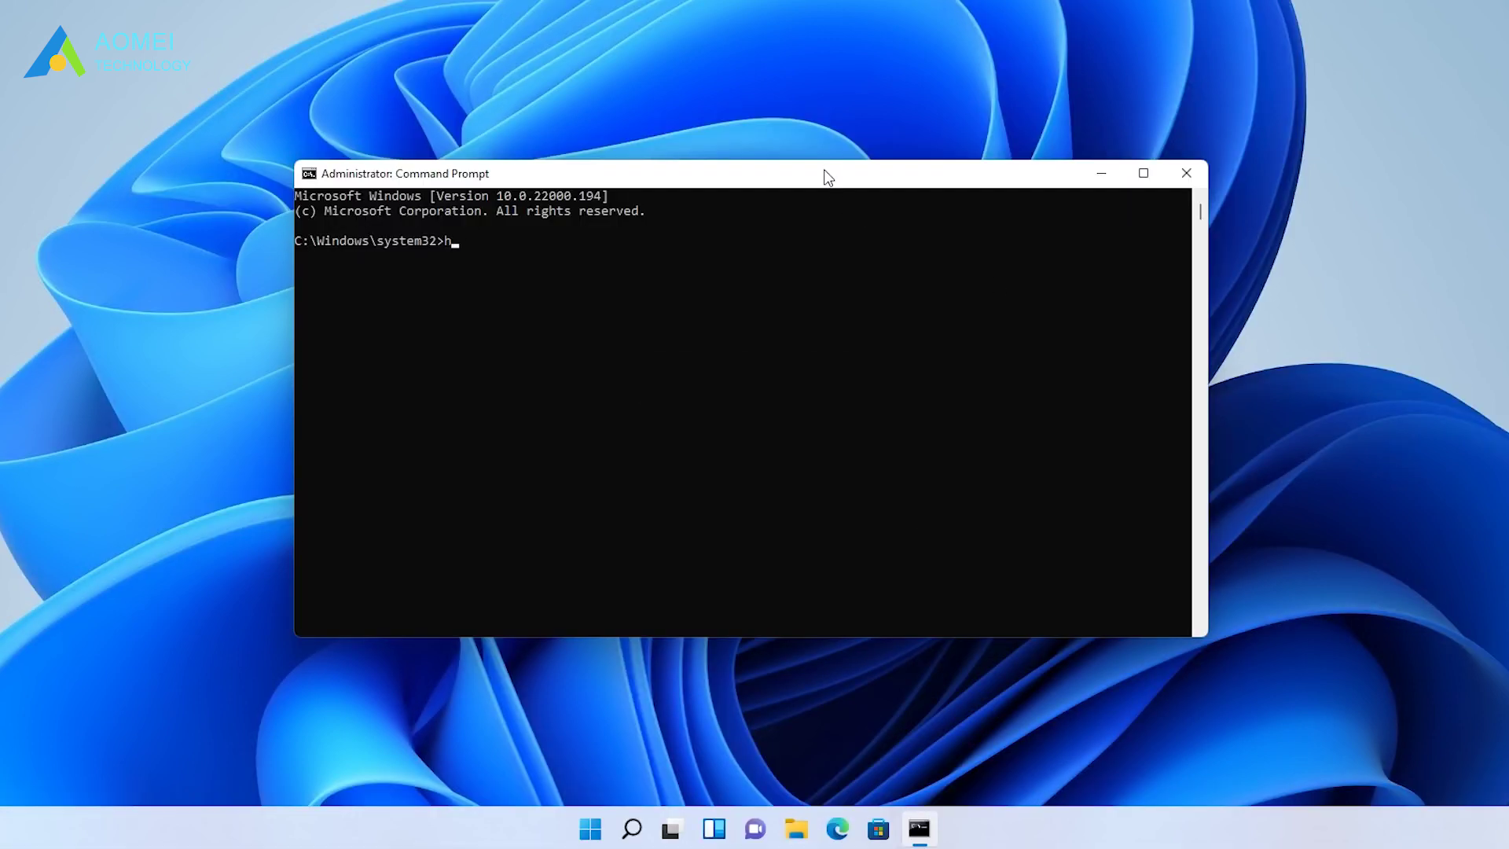
{"action": "type", "text": "help"}
- Run the help command to list Windows commands such as FORMAT and DISKPART
{"action": "key", "text": "Return"}
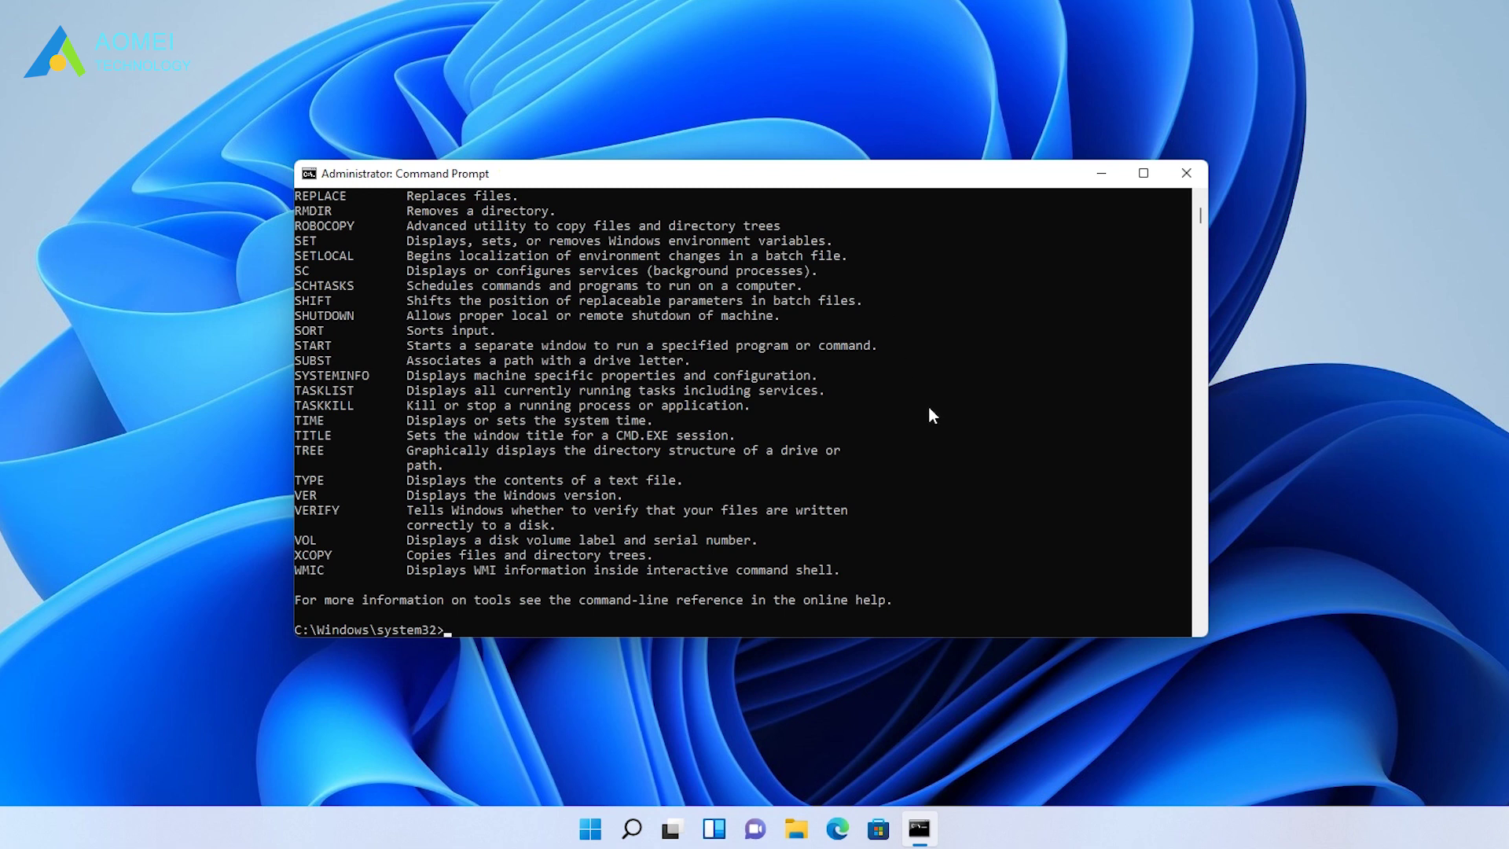
{"action": "scroll", "coordinate": [928, 406], "scroll_direction": "up", "scroll_amount": 2}
{"action": "scroll", "coordinate": [928, 406], "scroll_direction": "up", "scroll_amount": 2}
{"action": "scroll", "coordinate": [928, 406], "scroll_direction": "up", "scroll_amount": 1}
{"action": "scroll", "coordinate": [928, 406], "scroll_direction": "up", "scroll_amount": 1}
{"action": "scroll", "coordinate": [929, 405], "scroll_direction": "up", "scroll_amount": 1}
{"action": "scroll", "coordinate": [927, 406], "scroll_direction": "up", "scroll_amount": 1}
{"action": "scroll", "coordinate": [928, 406], "scroll_direction": "up", "scroll_amount": 1}
{"action": "scroll", "coordinate": [929, 405], "scroll_direction": "up", "scroll_amount": 1}
{"action": "scroll", "coordinate": [928, 406], "scroll_direction": "up", "scroll_amount": 1}
{"action": "scroll", "coordinate": [928, 406], "scroll_direction": "up", "scroll_amount": 1}
{"action": "scroll", "coordinate": [928, 407], "scroll_direction": "up", "scroll_amount": 2}
{"action": "scroll", "coordinate": [929, 405], "scroll_direction": "up", "scroll_amount": 2}
{"action": "scroll", "coordinate": [928, 407], "scroll_direction": "up", "scroll_amount": 2}
{"action": "scroll", "coordinate": [928, 406], "scroll_direction": "up", "scroll_amount": 1}
{"action": "scroll", "coordinate": [928, 405], "scroll_direction": "up", "scroll_amount": 2}
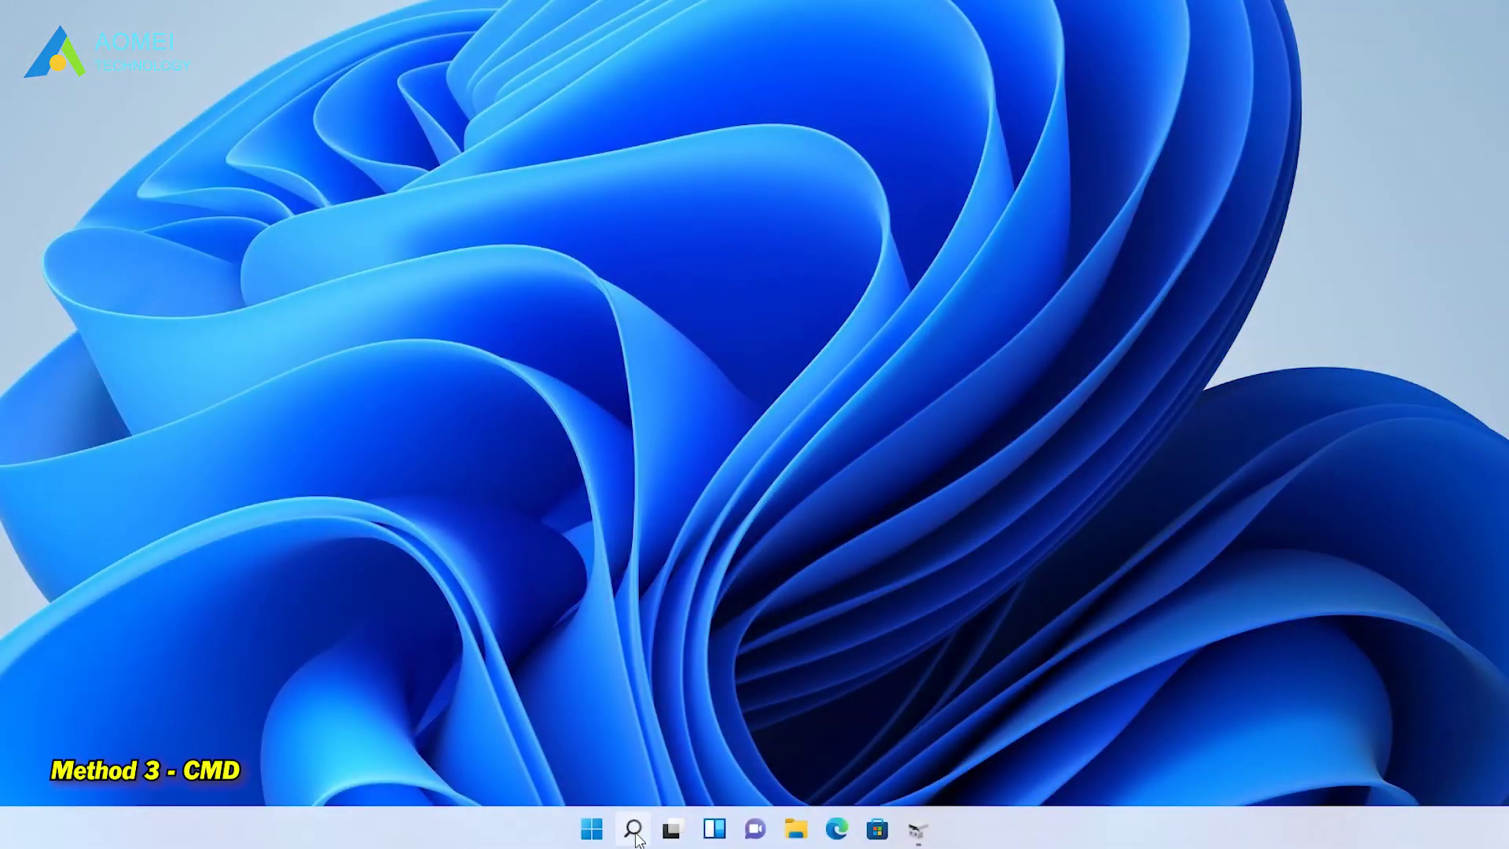
- Start an administrator Command Prompt, run diskpart and list the disks
{"action": "left_click", "coordinate": [632, 829]}
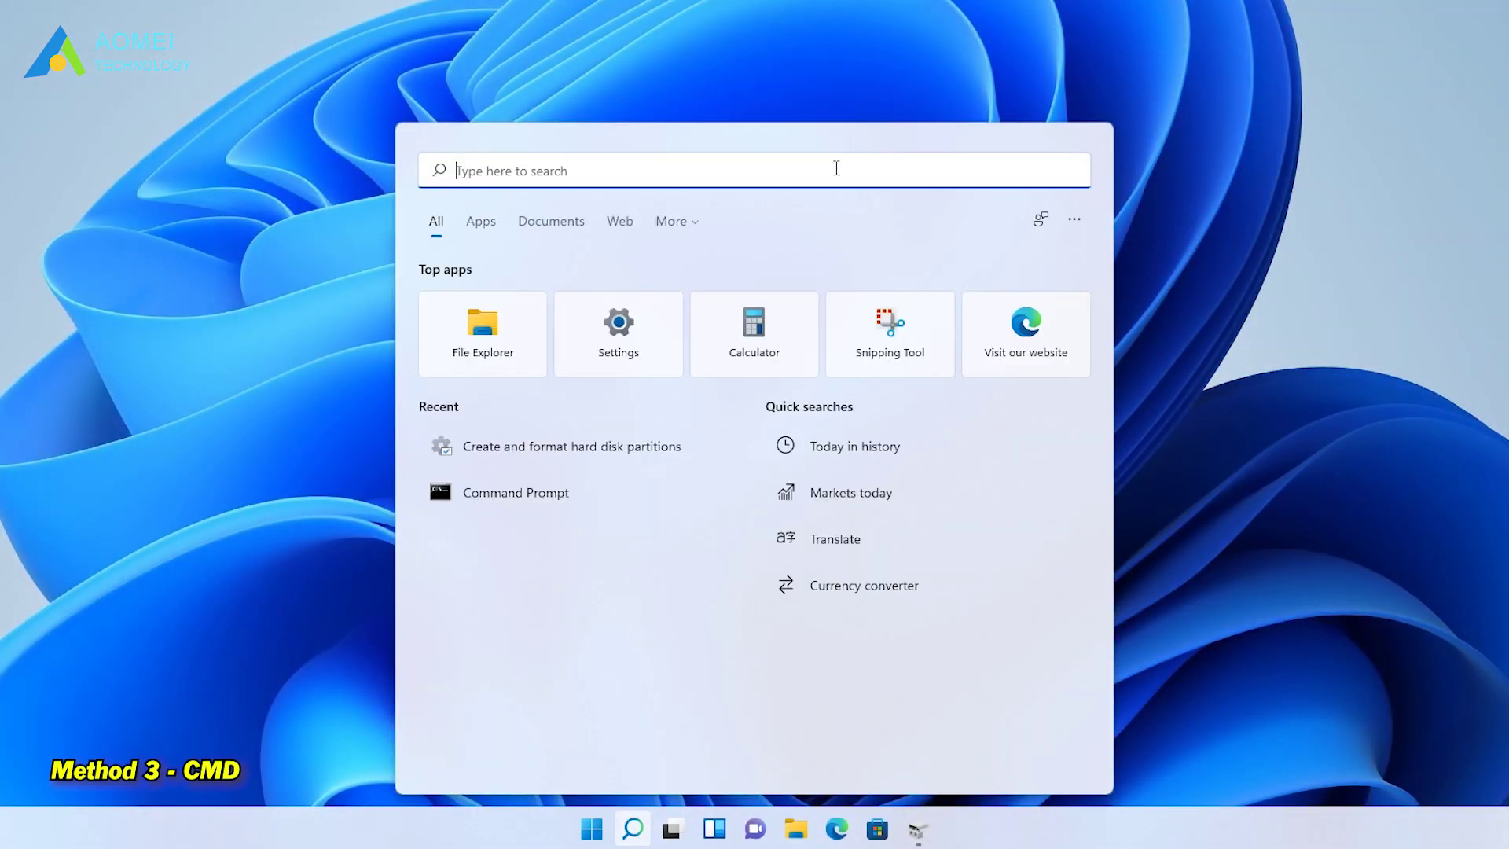
{"action": "type", "text": "cmd"}
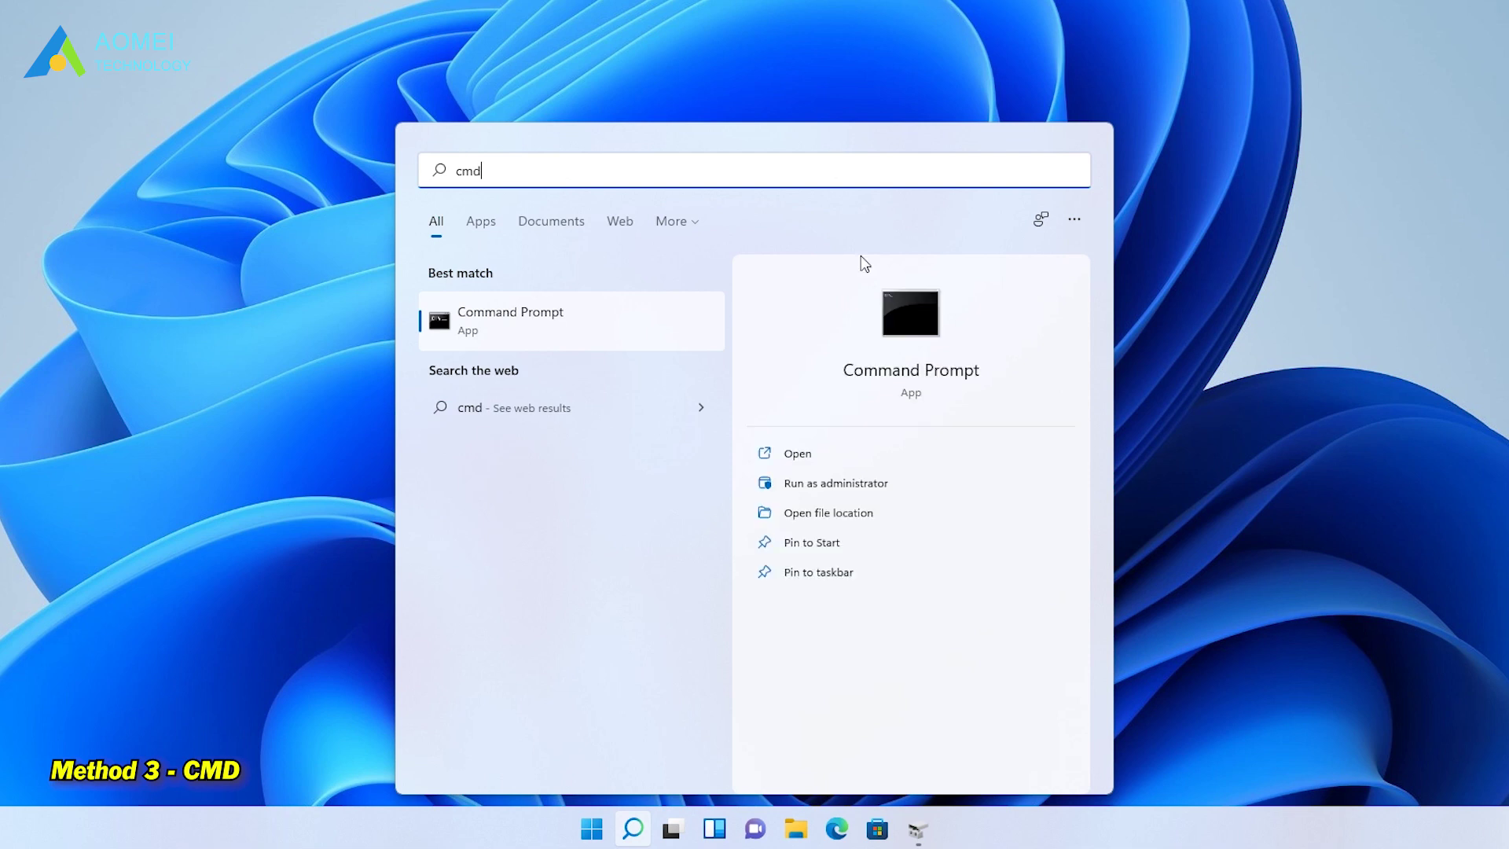
{"action": "left_click", "coordinate": [872, 486]}
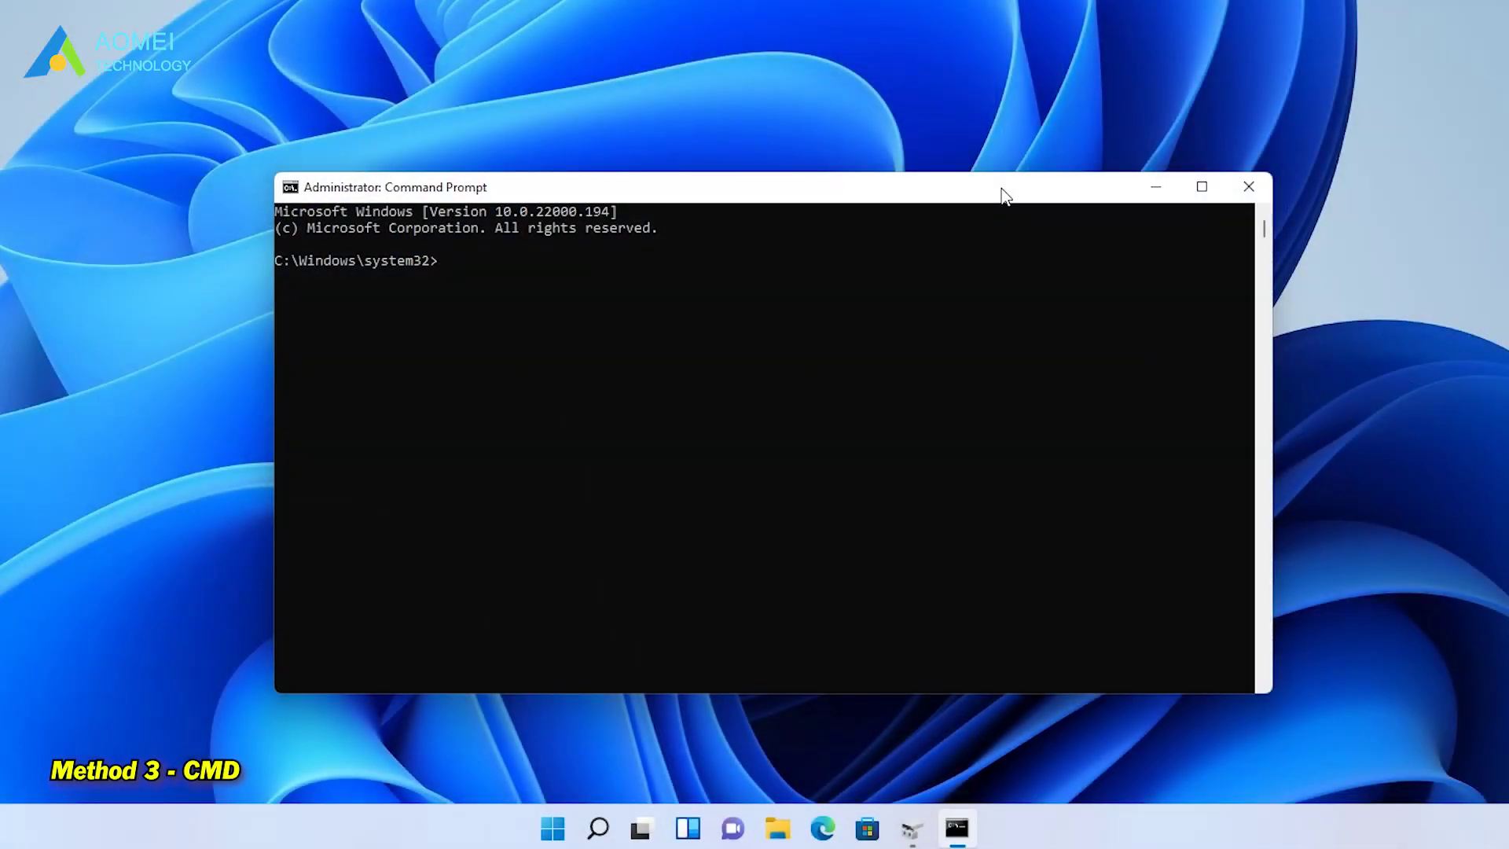
{"action": "type", "text": "diskpart"}
{"action": "key", "text": "Return"}
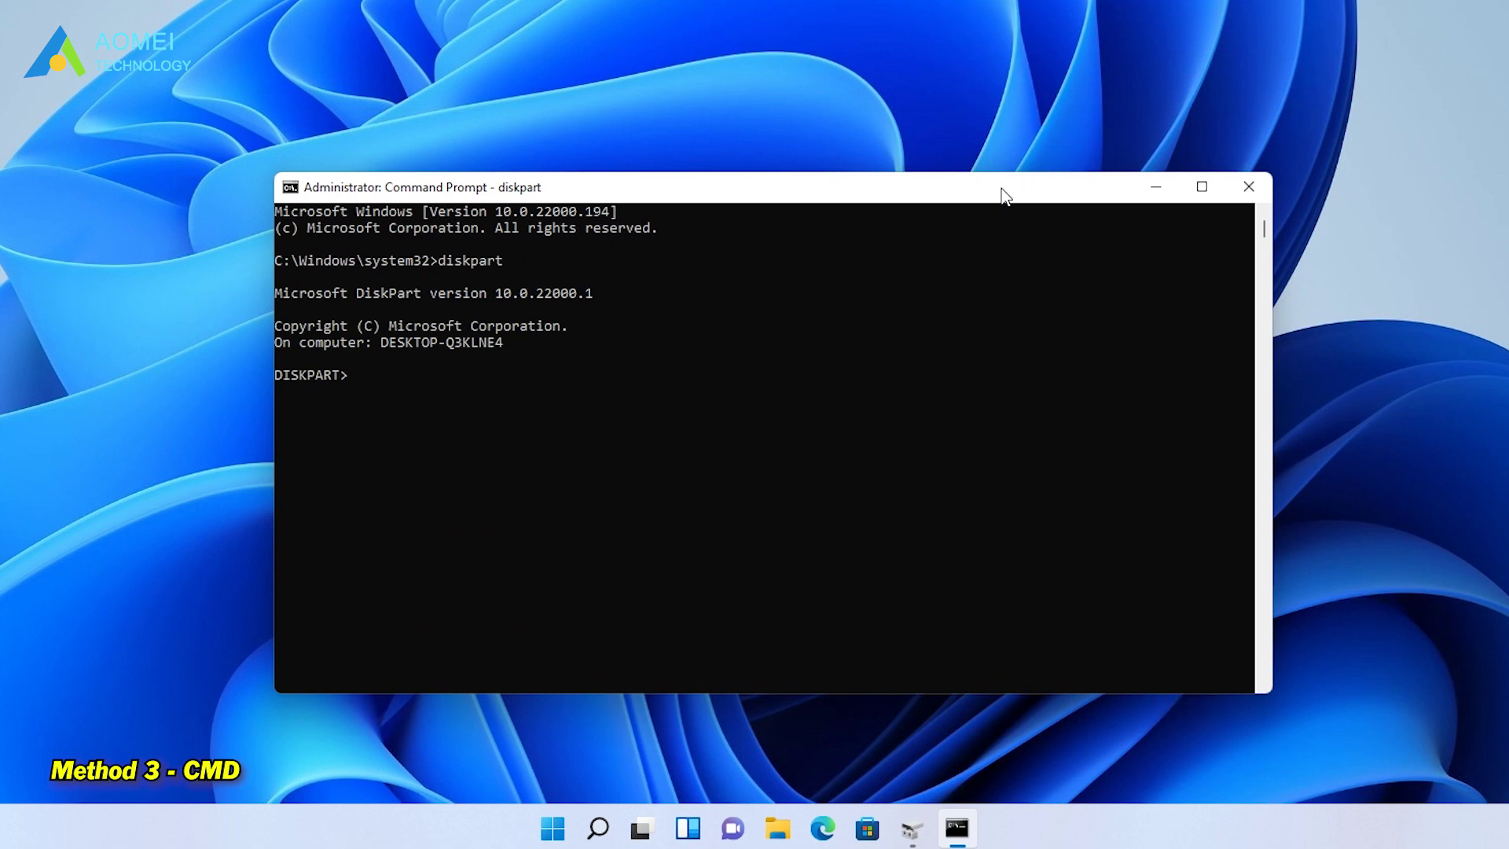
{"action": "type", "text": "list disk"}
{"action": "key", "text": "Return"}
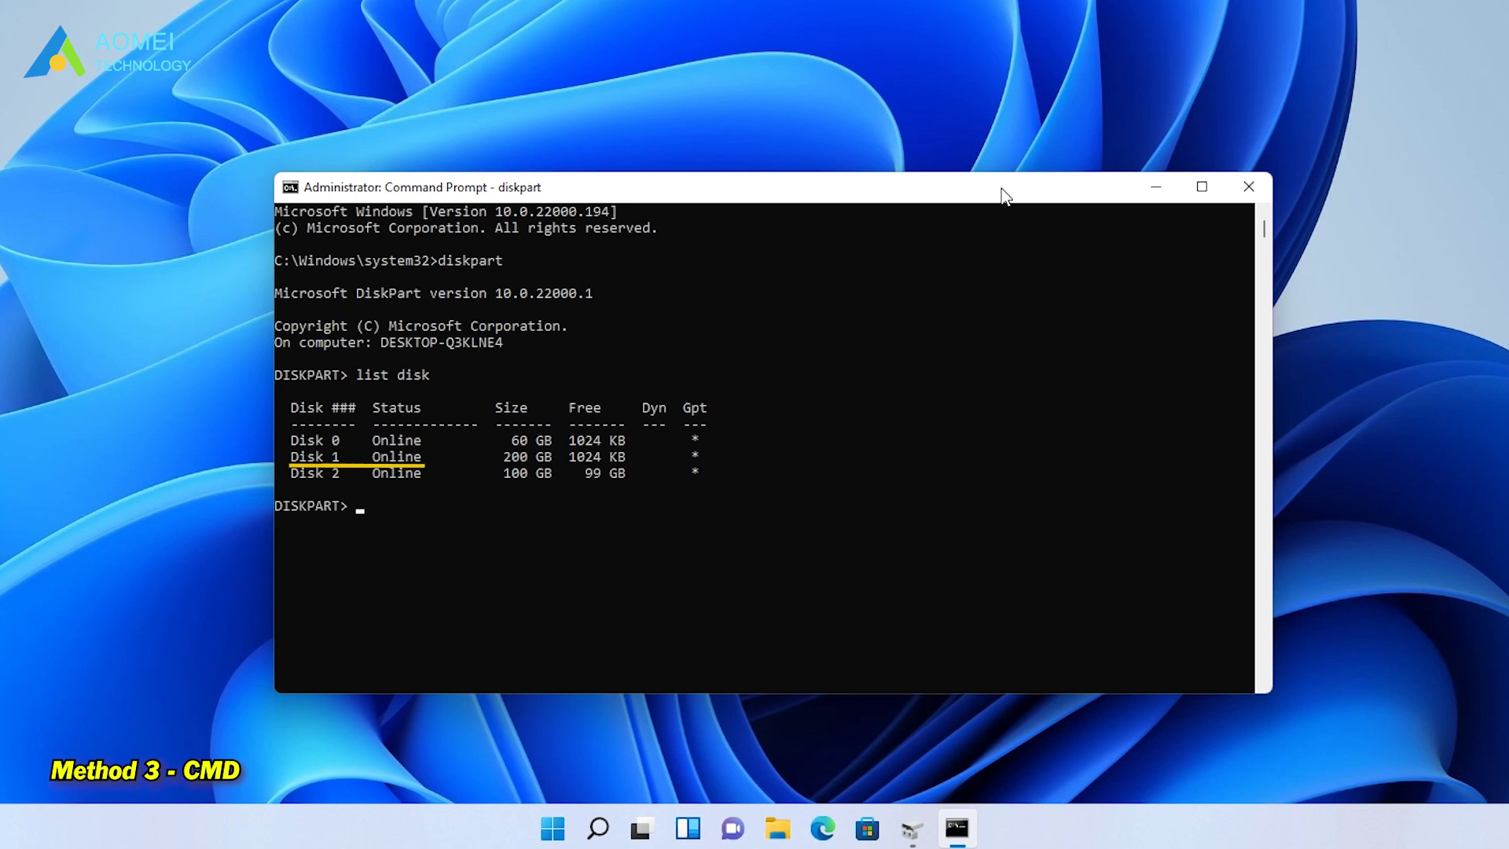
{"action": "type", "text": "se"}
{"action": "type", "text": "lect disk 1"}
- Select disk 1, list its partitions, select partition 2 and run format fs=fat32 quick
{"action": "key", "text": "Return"}
{"action": "type", "text": "list partition"}
{"action": "key", "text": "Return"}
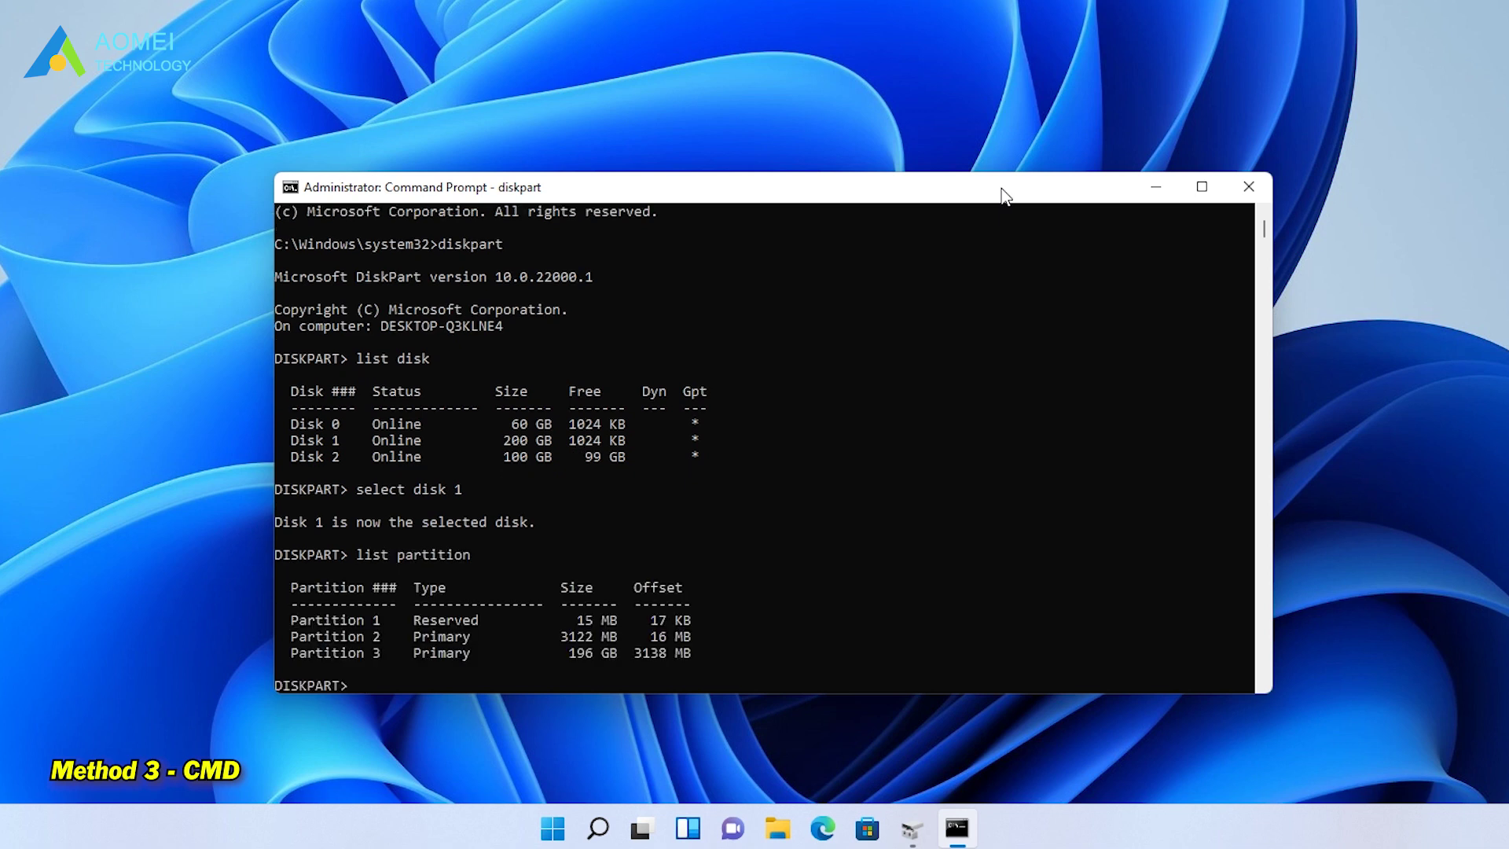
{"action": "type", "text": "se"}
{"action": "type", "text": "le"}
{"action": "type", "text": "ct "}
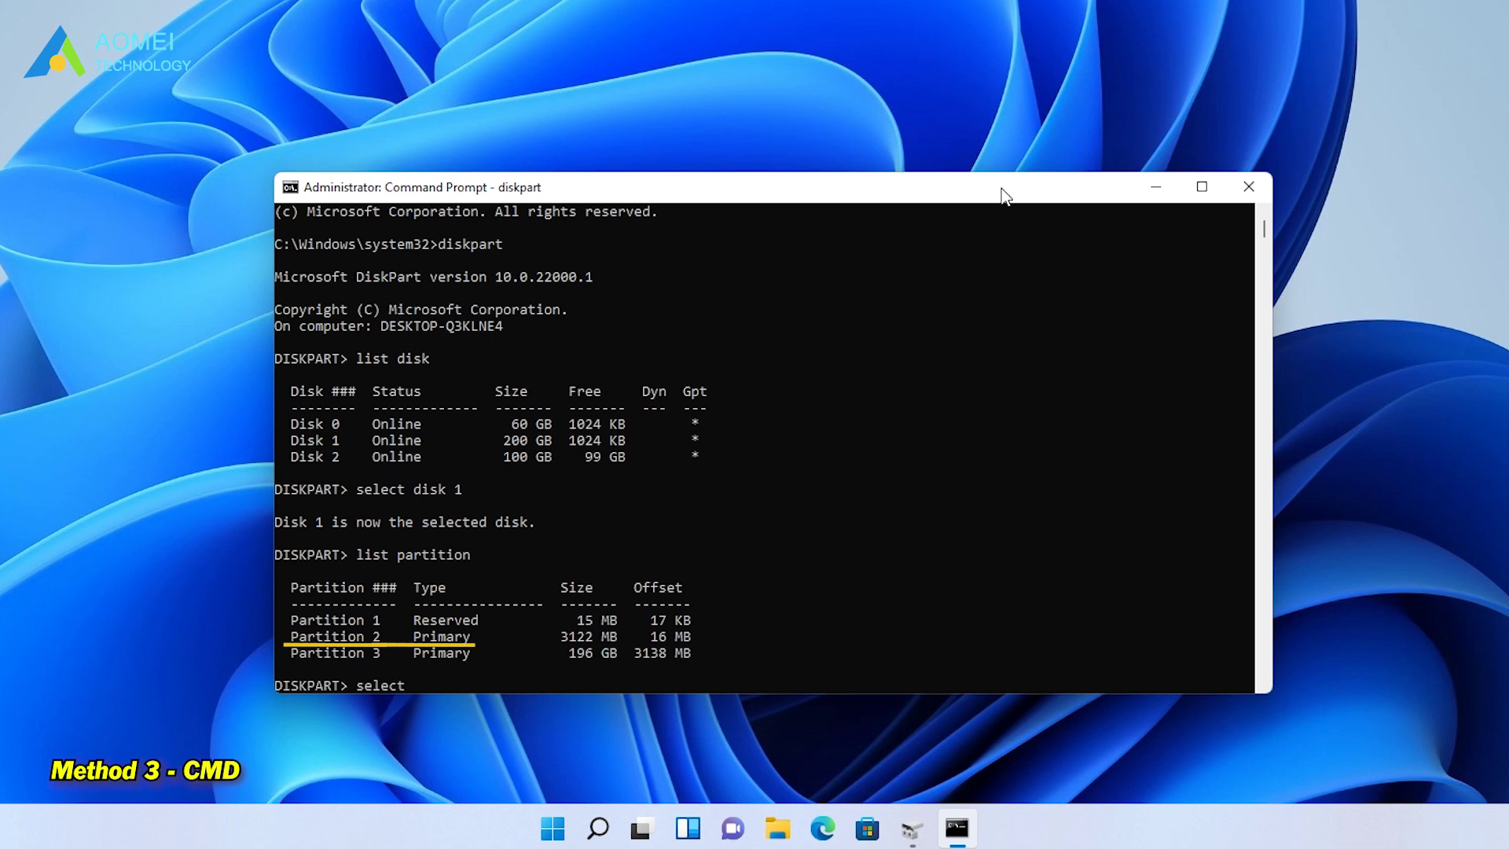
{"action": "type", "text": "par"}
{"action": "type", "text": "titi"}
{"action": "type", "text": "on 2"}
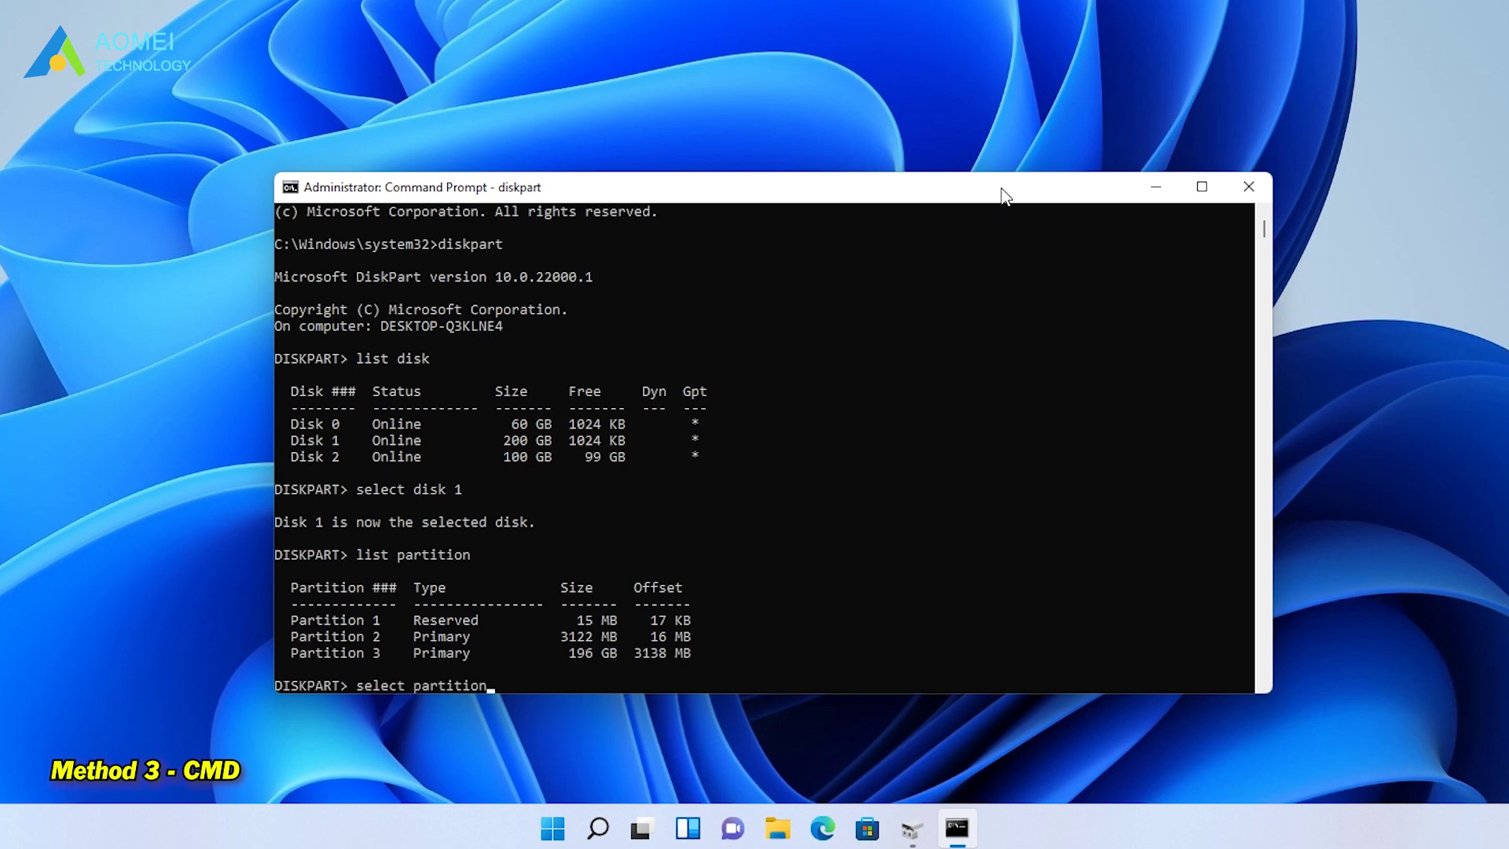
{"action": "key", "text": "Return"}
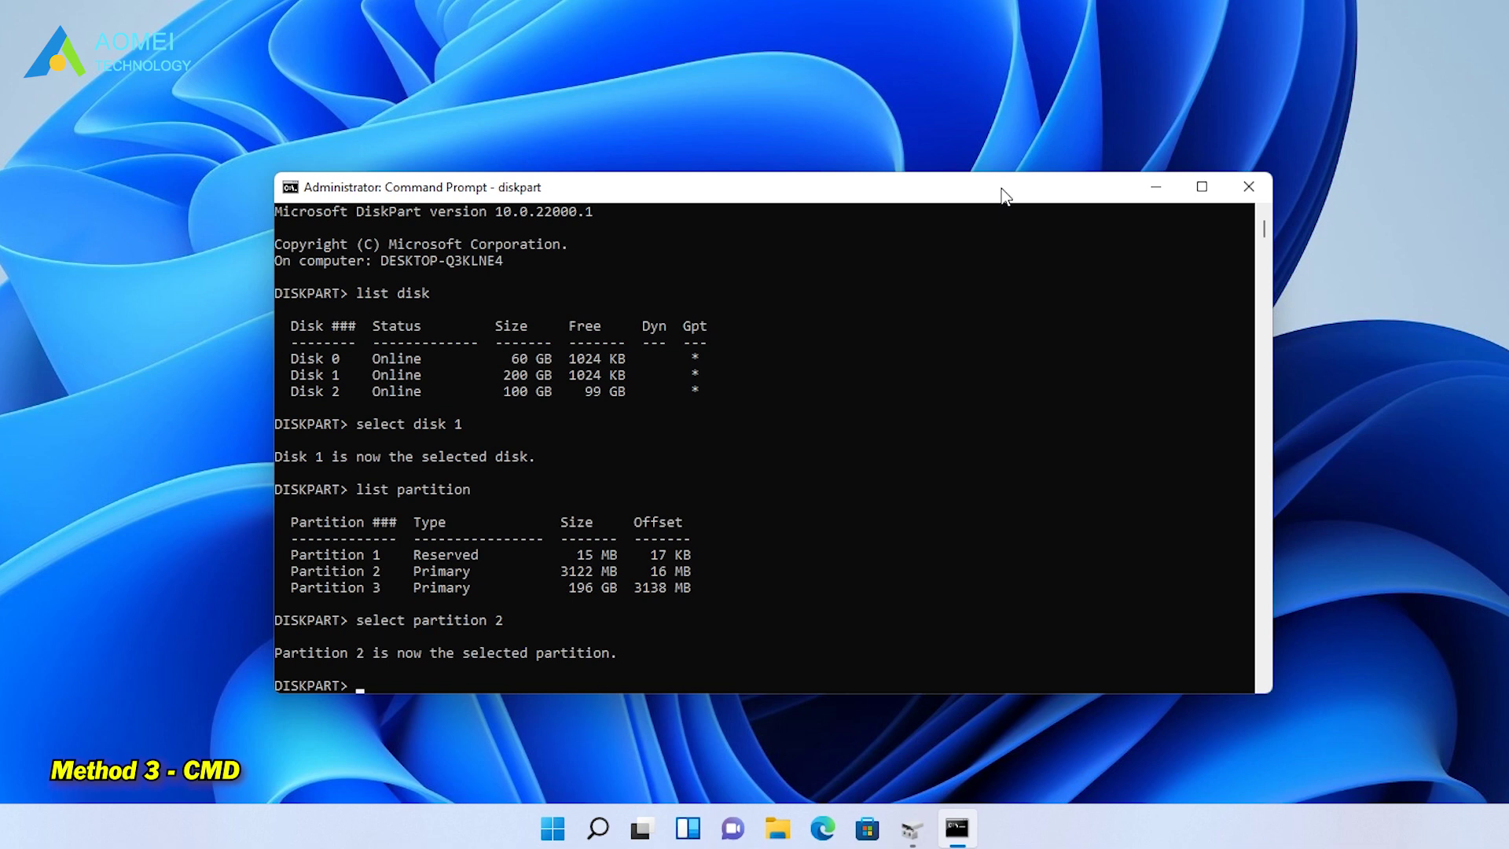
{"action": "type", "text": "format fs"}
{"action": "type", "text": "fat32"}
{"action": "type", "text": " quick"}
{"action": "key", "text": "Return"}
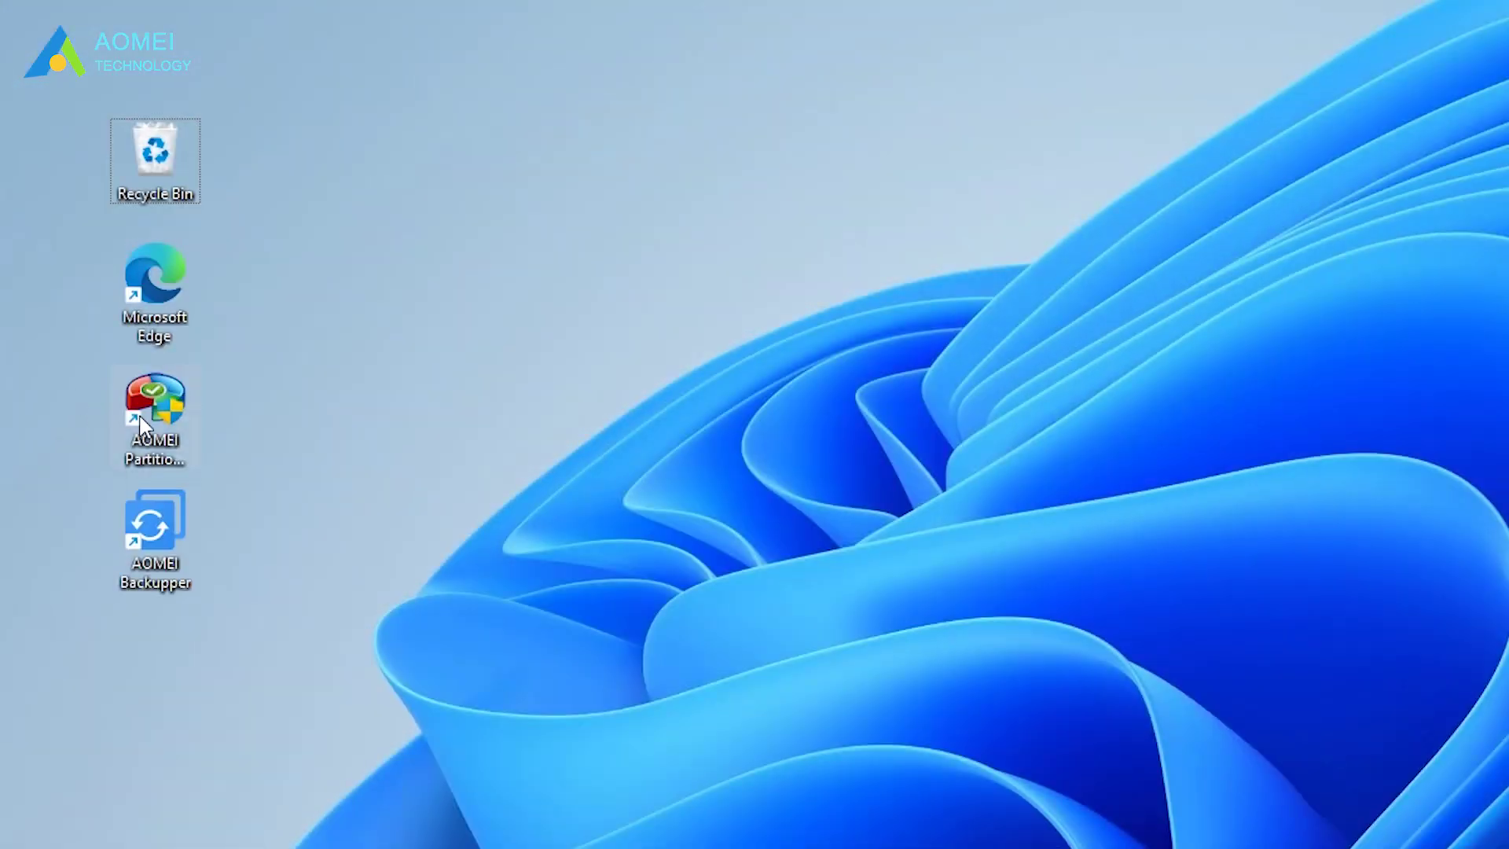
- In AOMEI, set F: New Volume's Format Partition file system to FAT32 and confirm, leaving it pending
{"action": "left_click", "coordinate": [142, 422]}
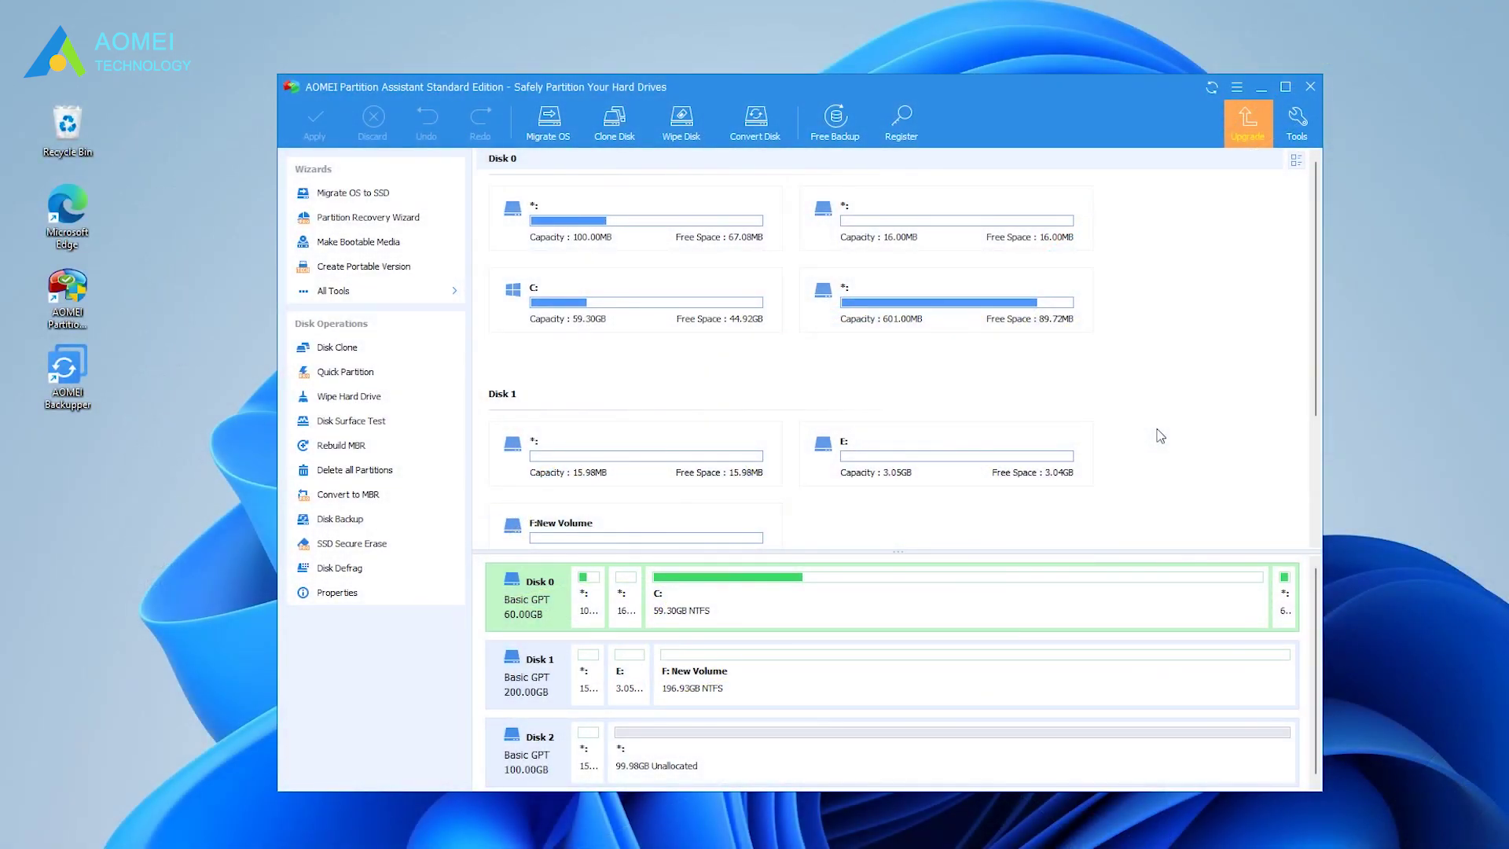
{"action": "right_click", "coordinate": [771, 671]}
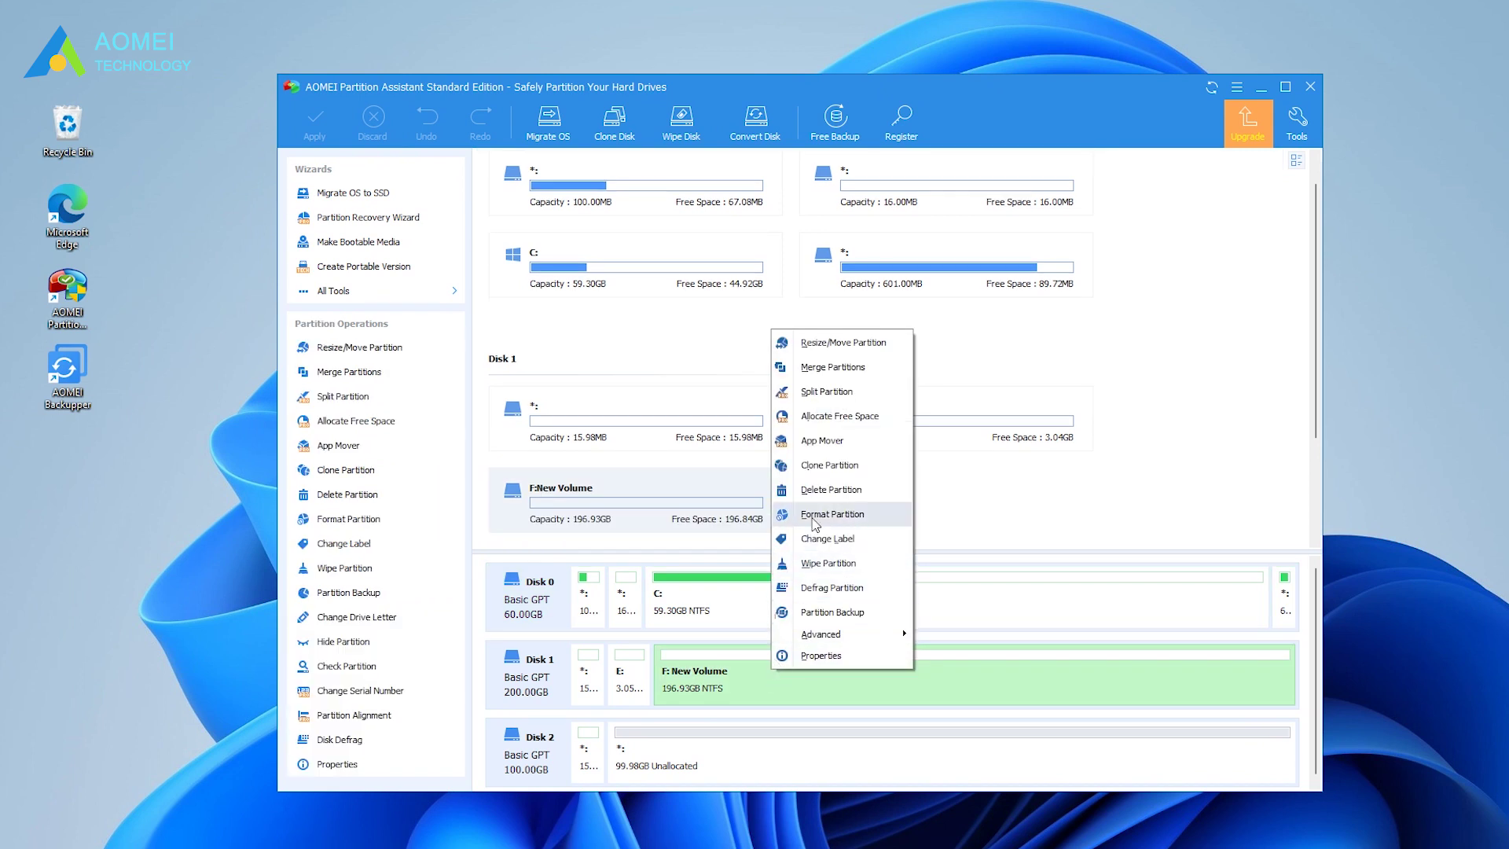
{"action": "left_click", "coordinate": [878, 516]}
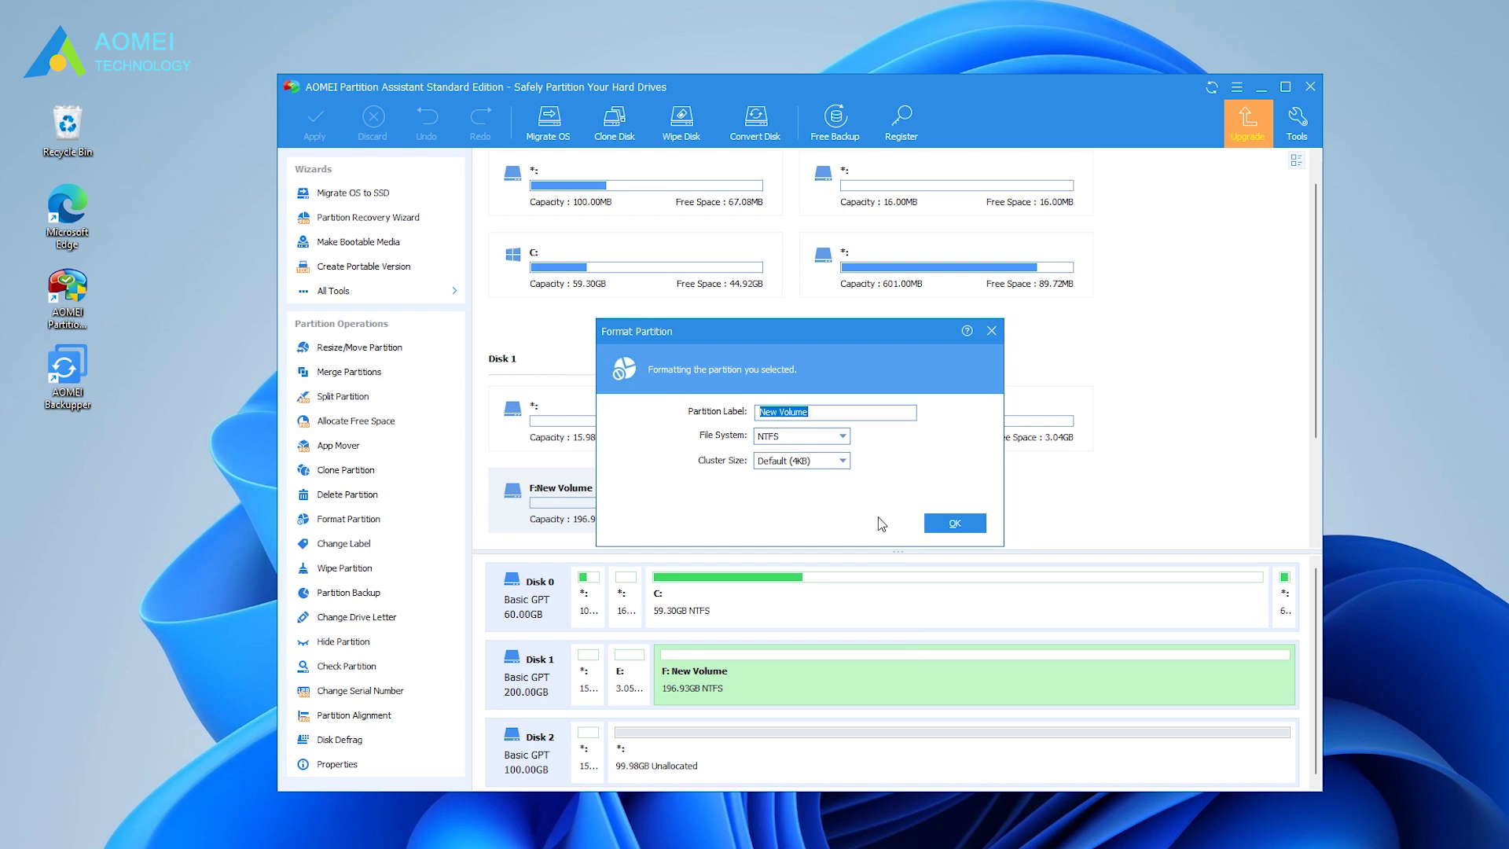
{"action": "left_click", "coordinate": [842, 437]}
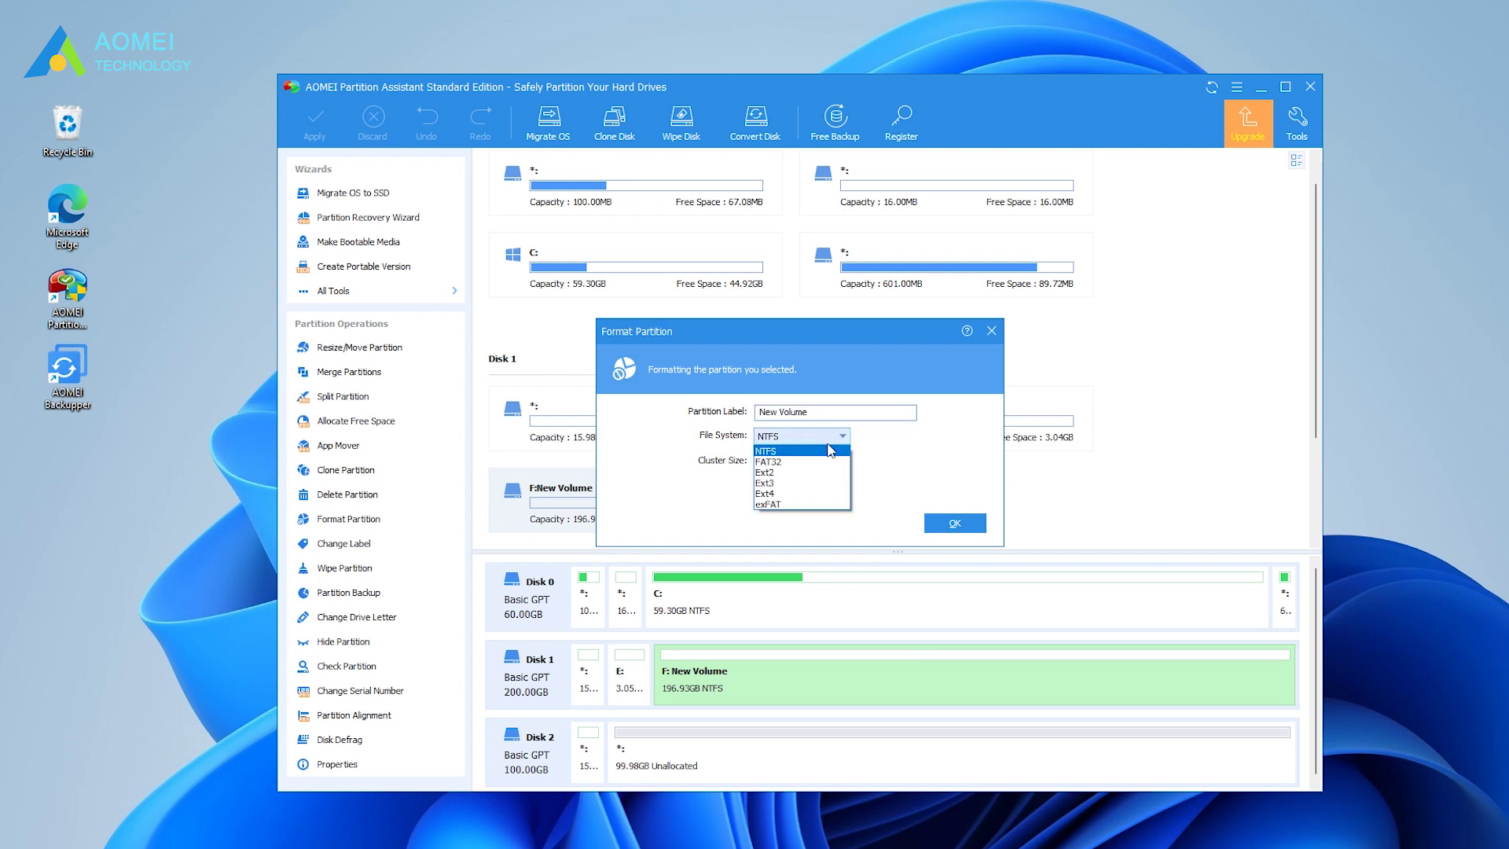
{"action": "left_click", "coordinate": [802, 464]}
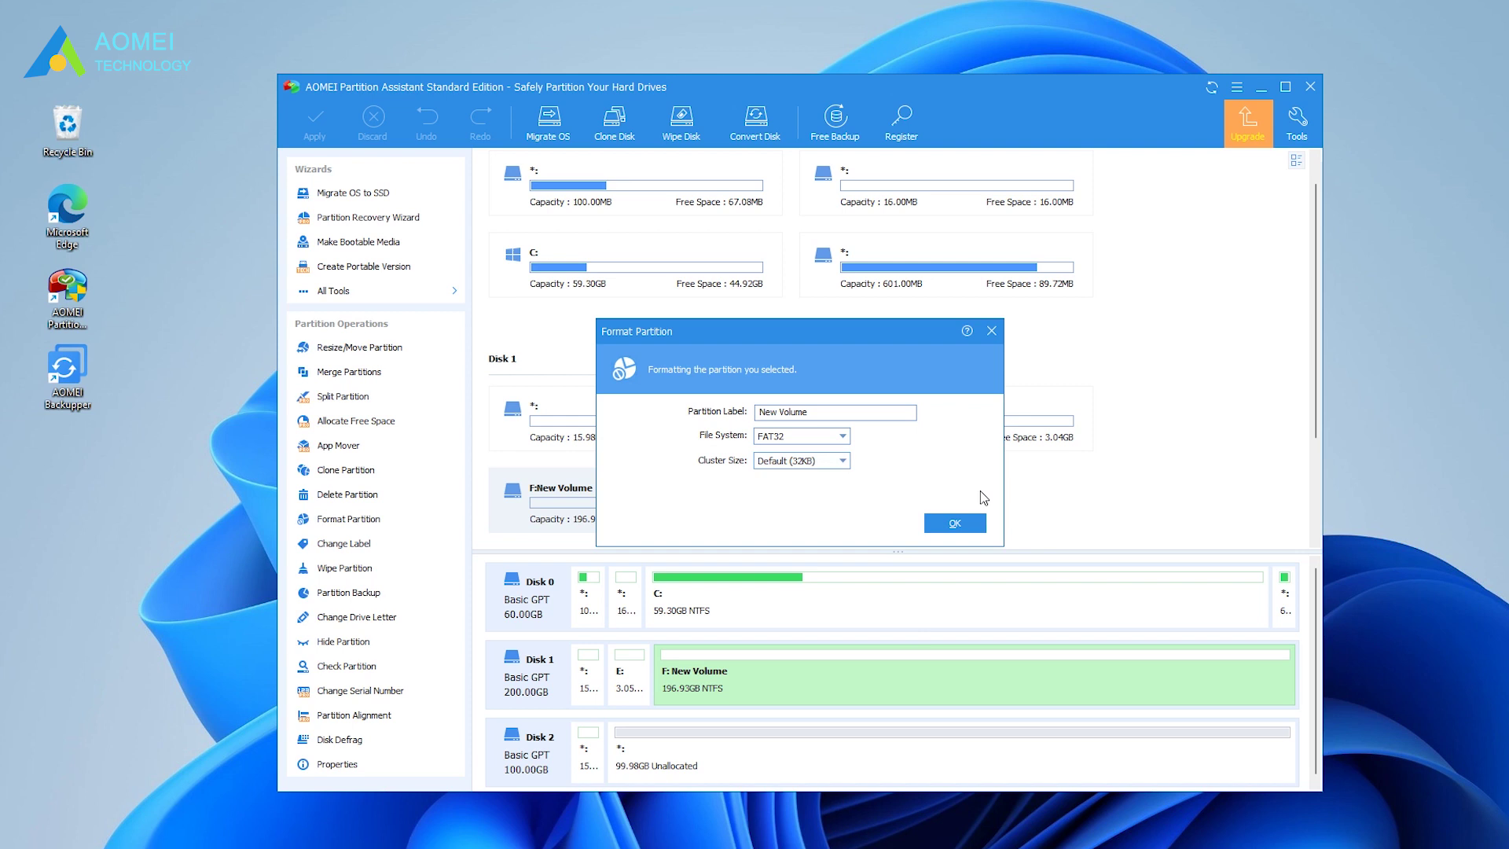
{"action": "left_click", "coordinate": [970, 530]}
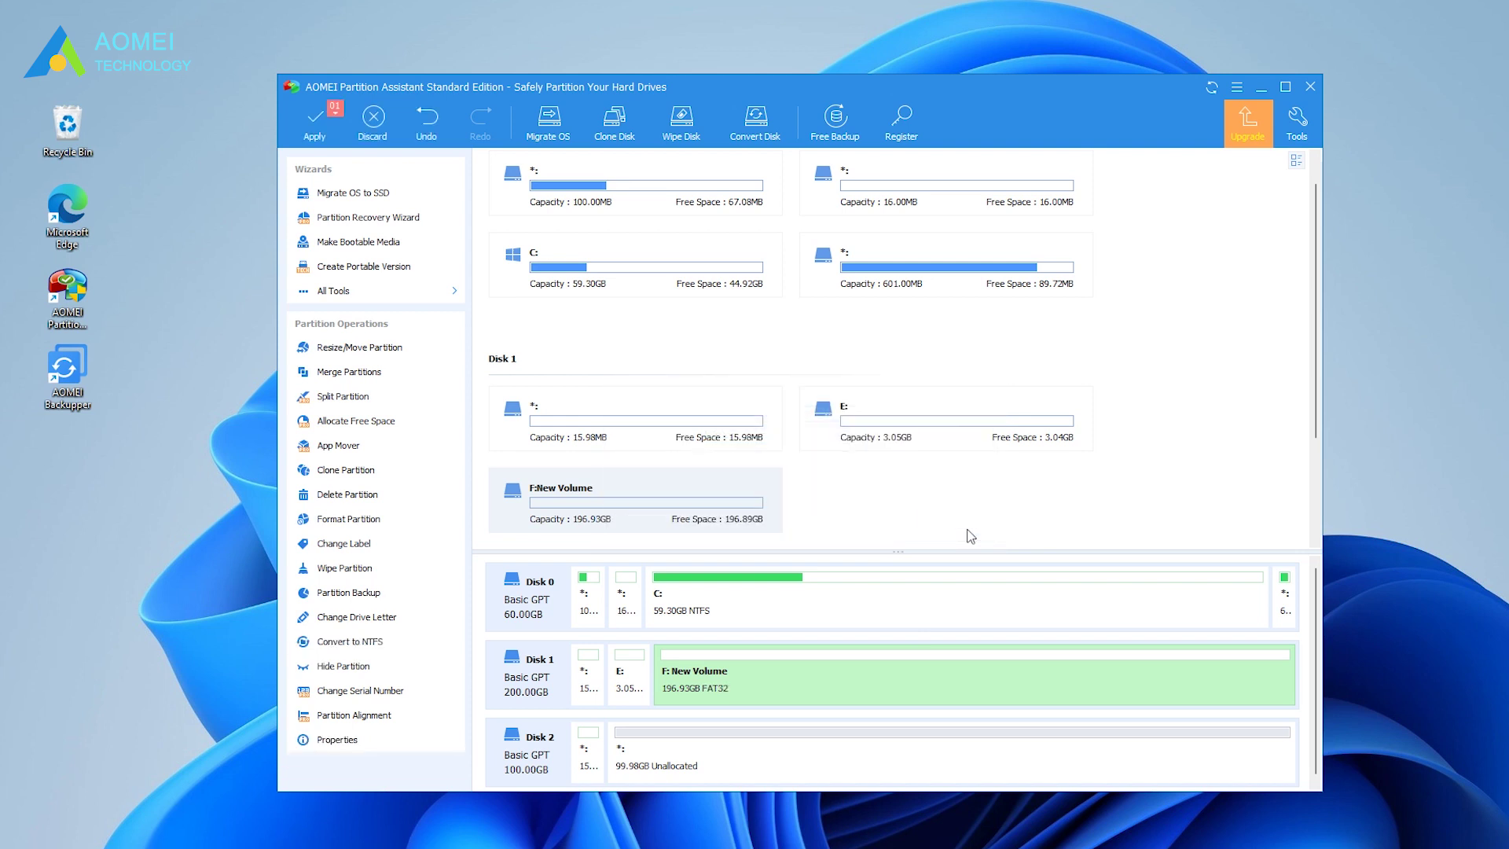
- Apply and proceed with the pending FAT32 format, then select F: New Volume to verify it
{"action": "left_click", "coordinate": [328, 129]}
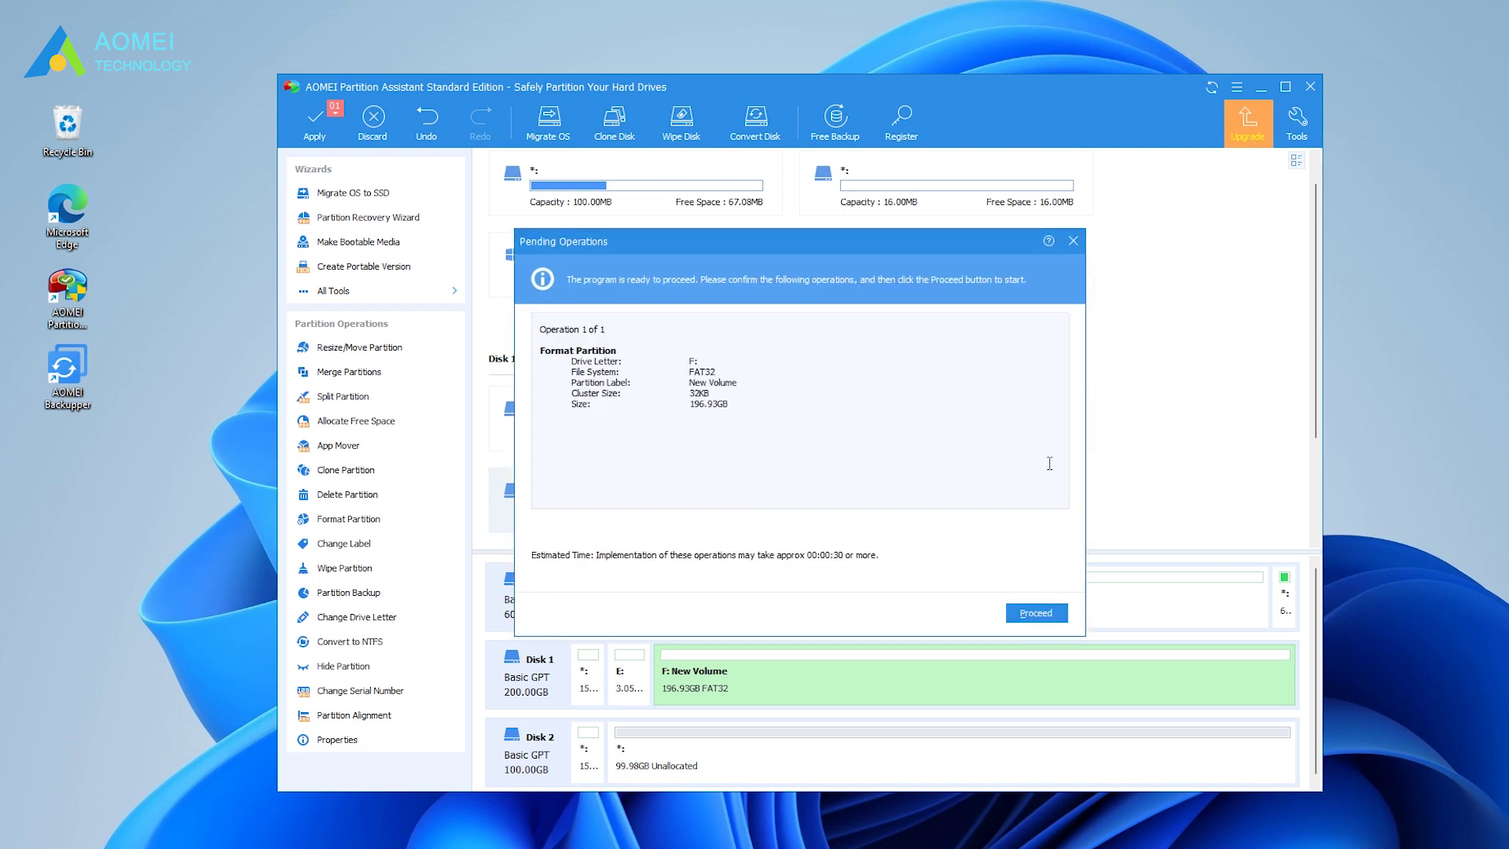
{"action": "left_click", "coordinate": [1037, 611]}
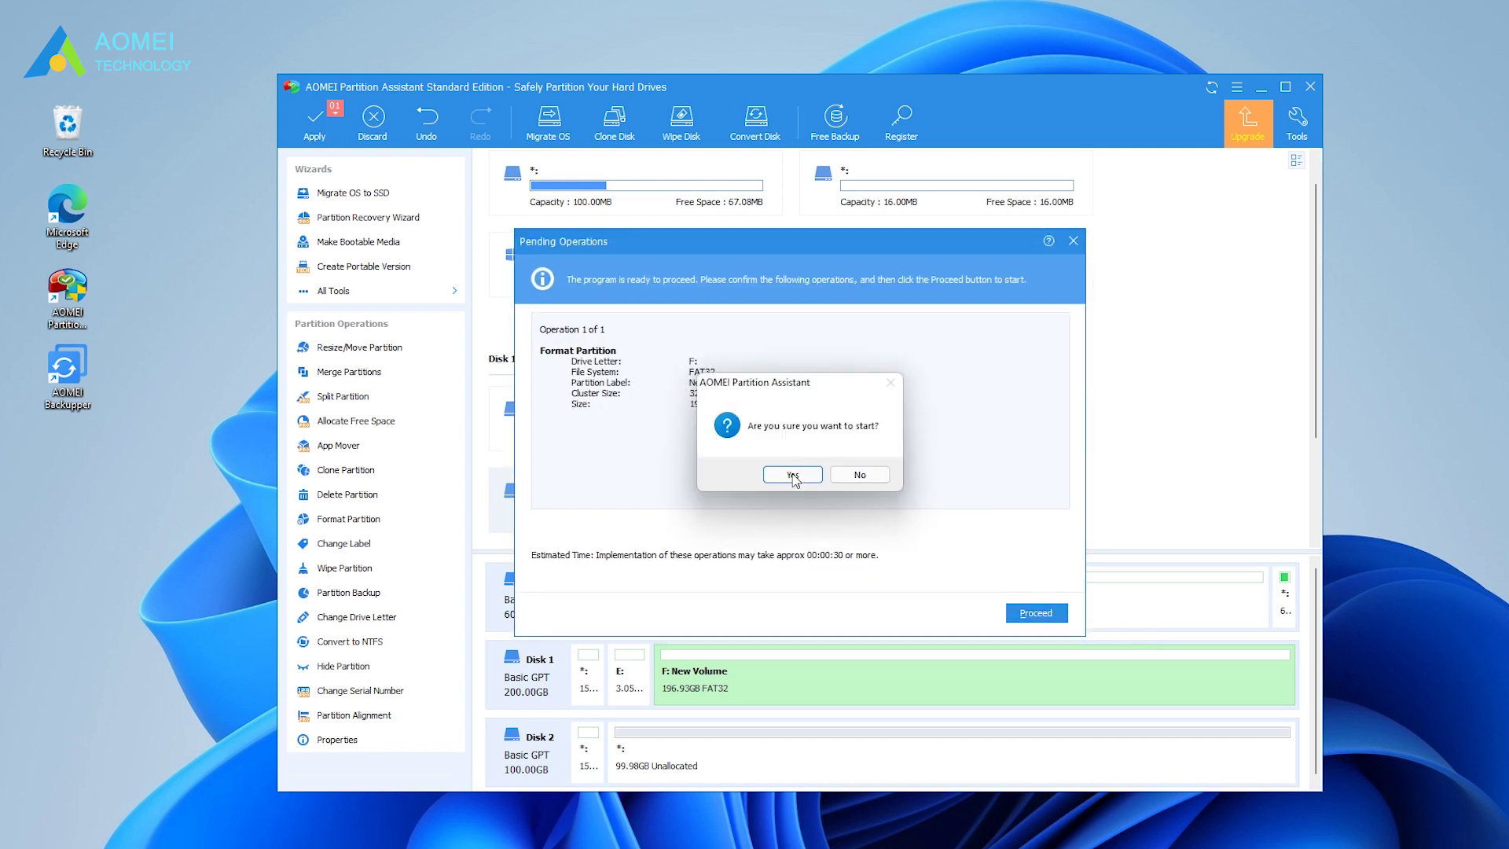
{"action": "left_click", "coordinate": [794, 475]}
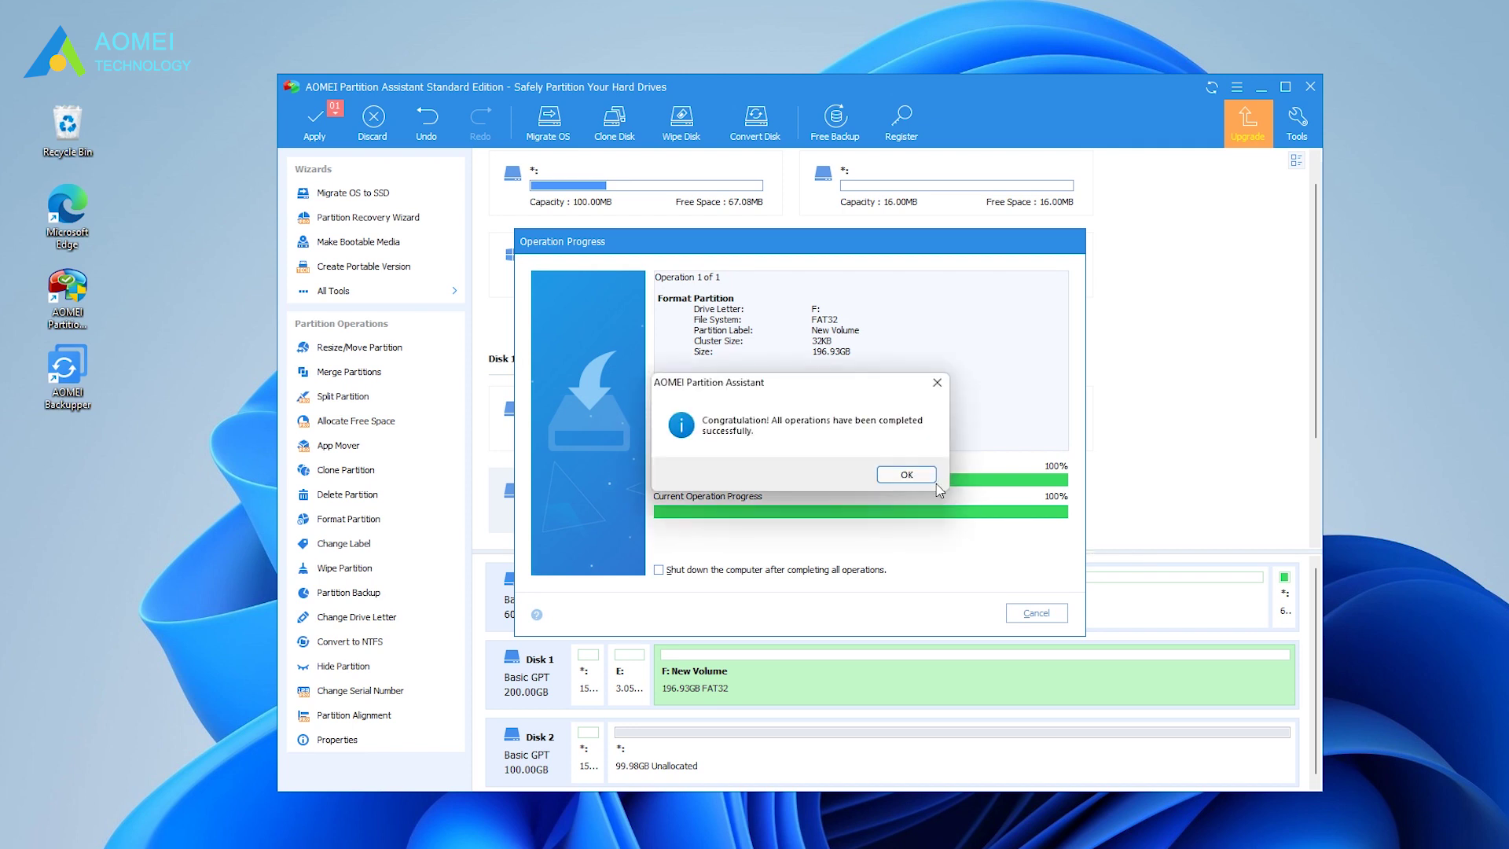
{"action": "left_click", "coordinate": [907, 475]}
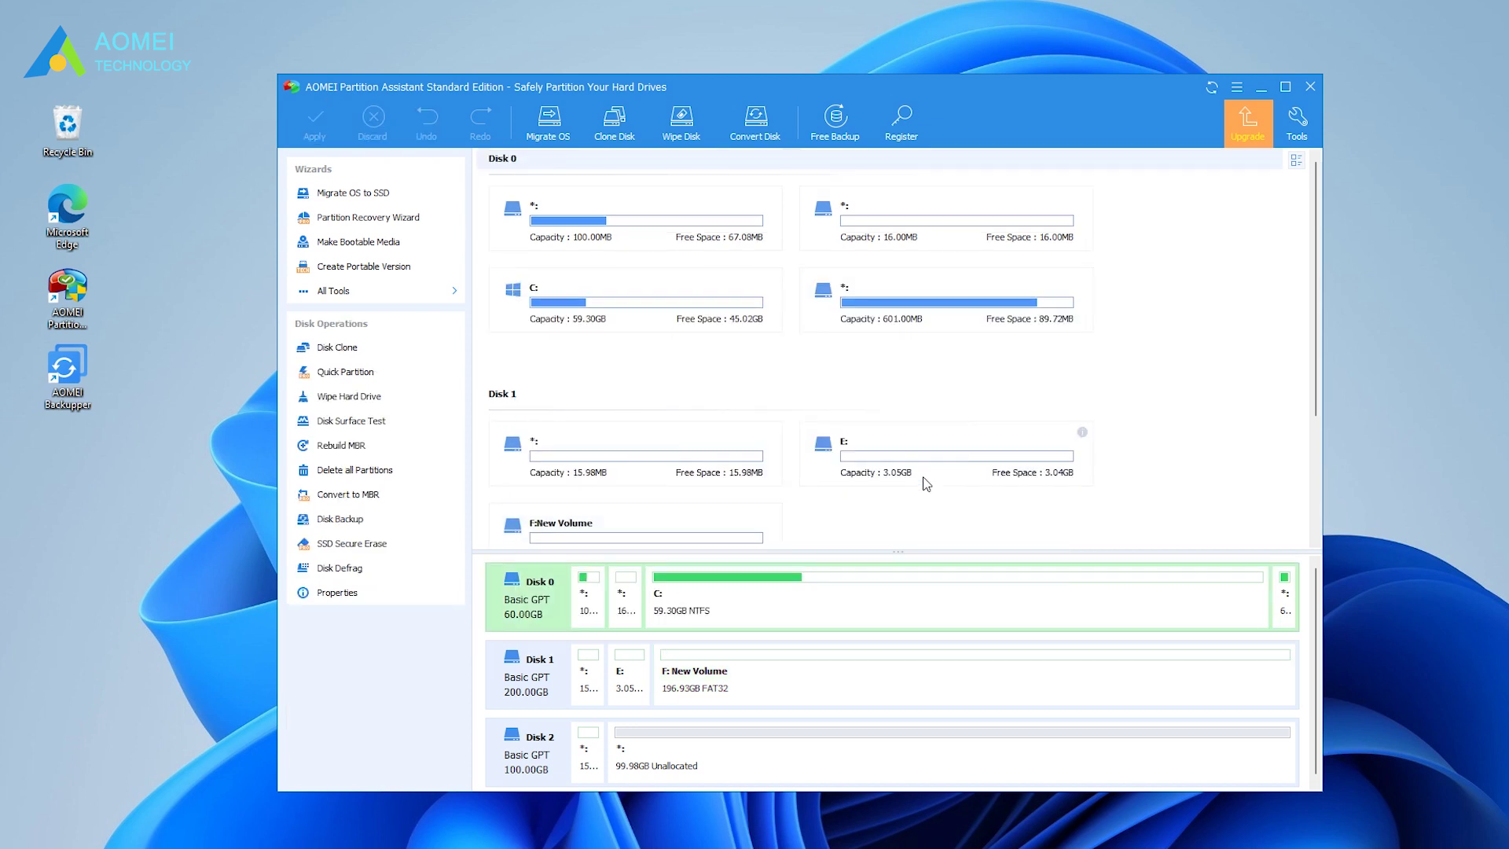
{"action": "left_click", "coordinate": [744, 678]}
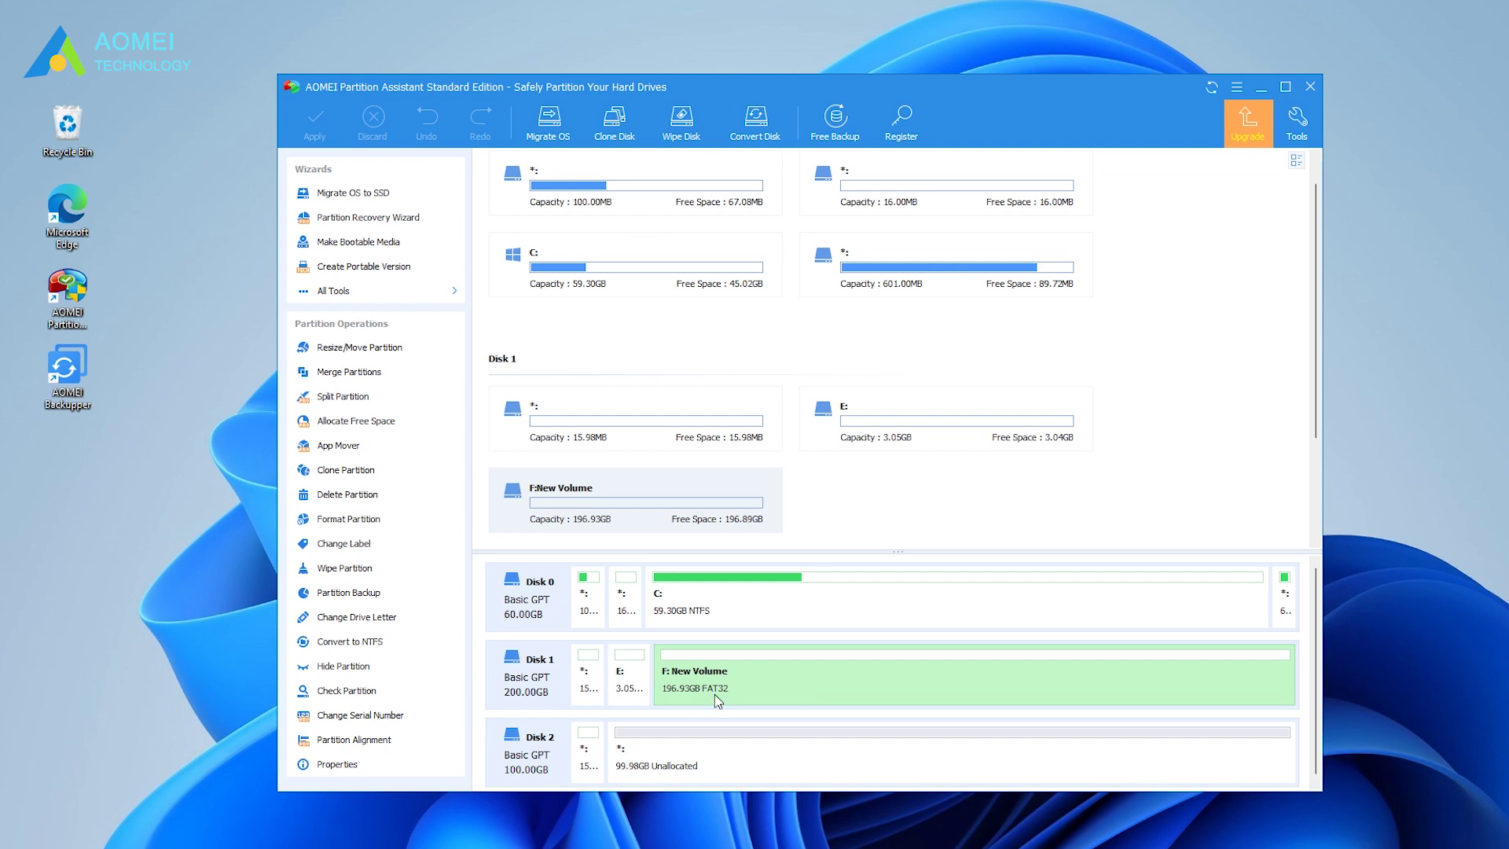